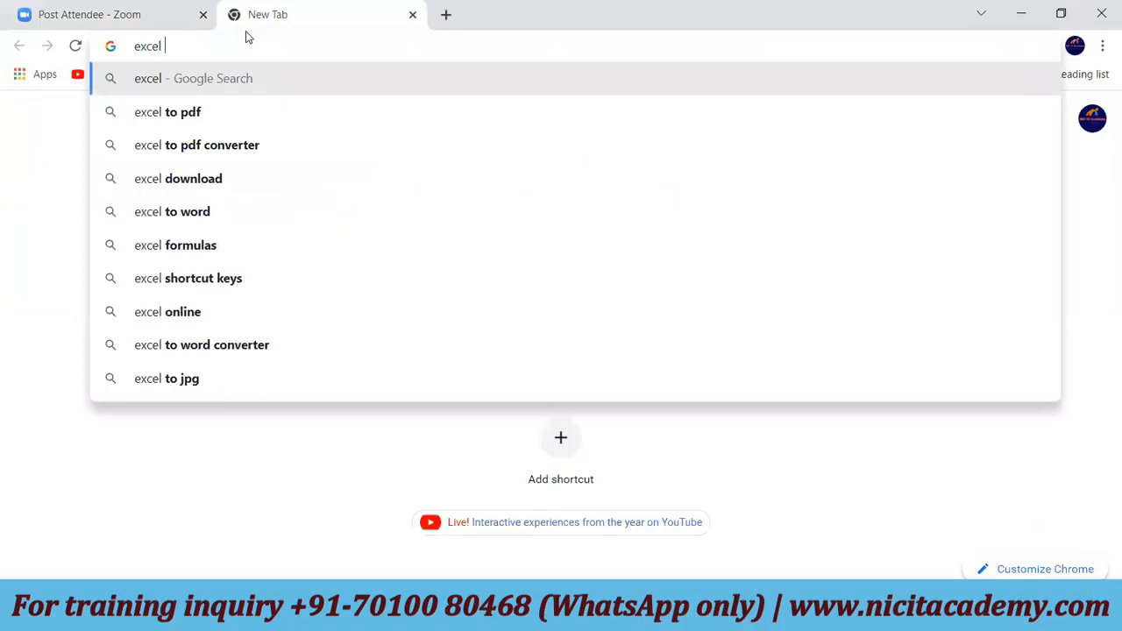
Search Google for "excel dax functions" and look through the results down to the videos.
text(dax)
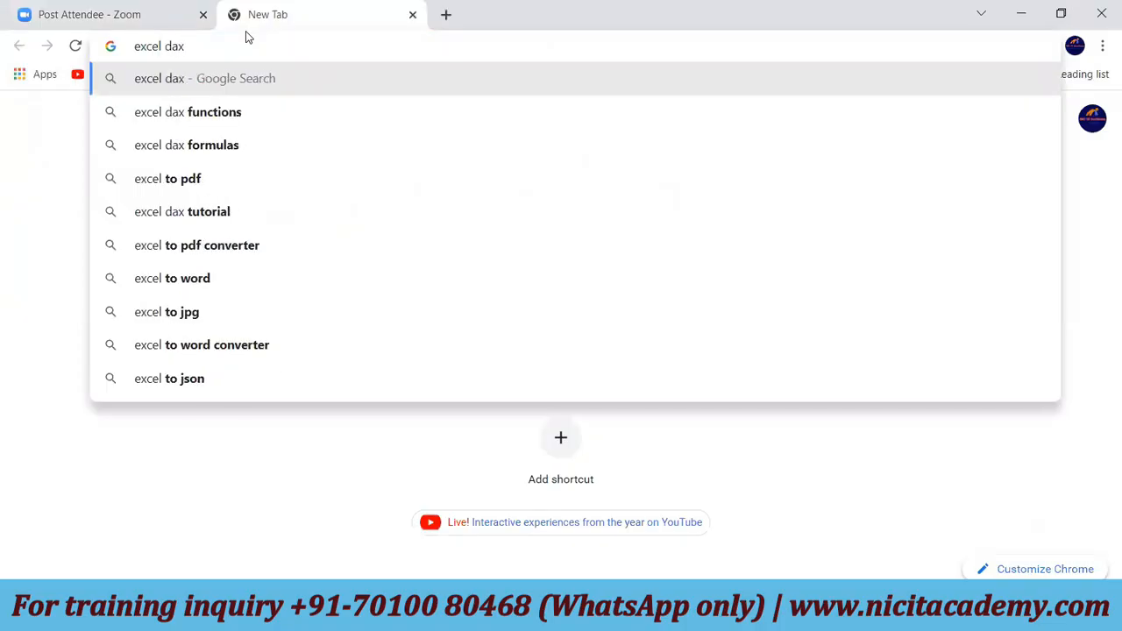
key(Down)
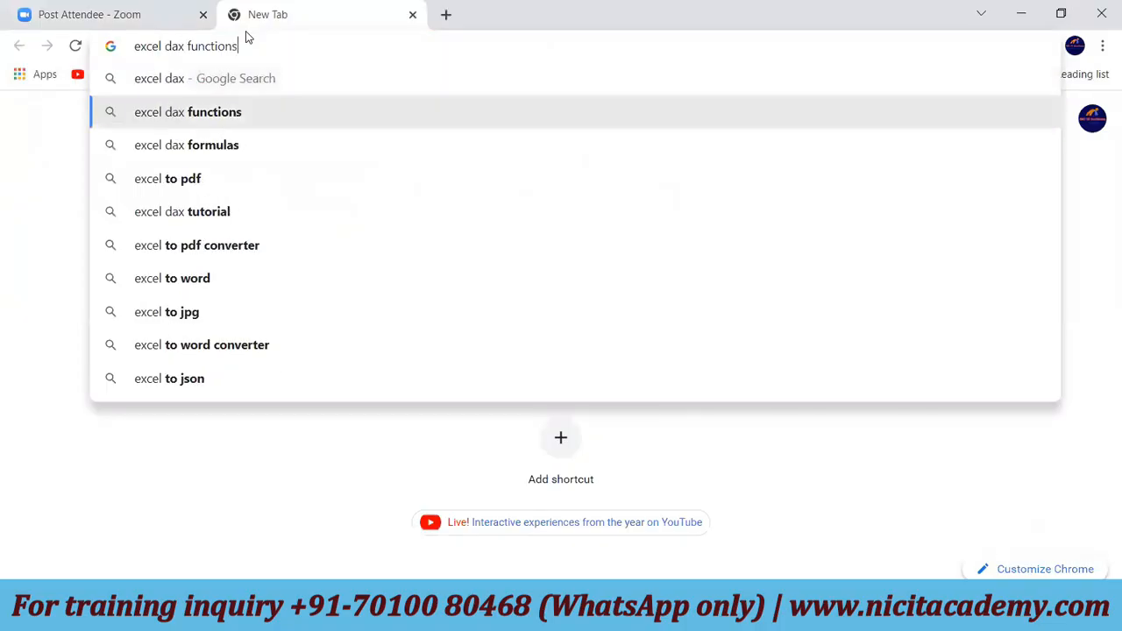
key(Return)
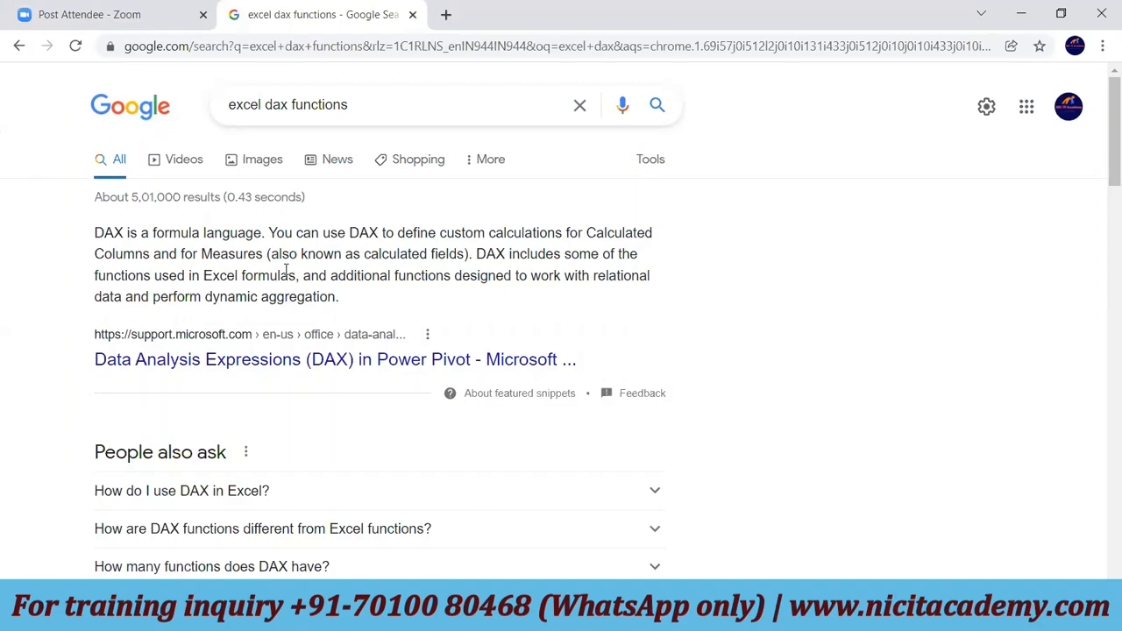
scroll(285, 311, down, 1)
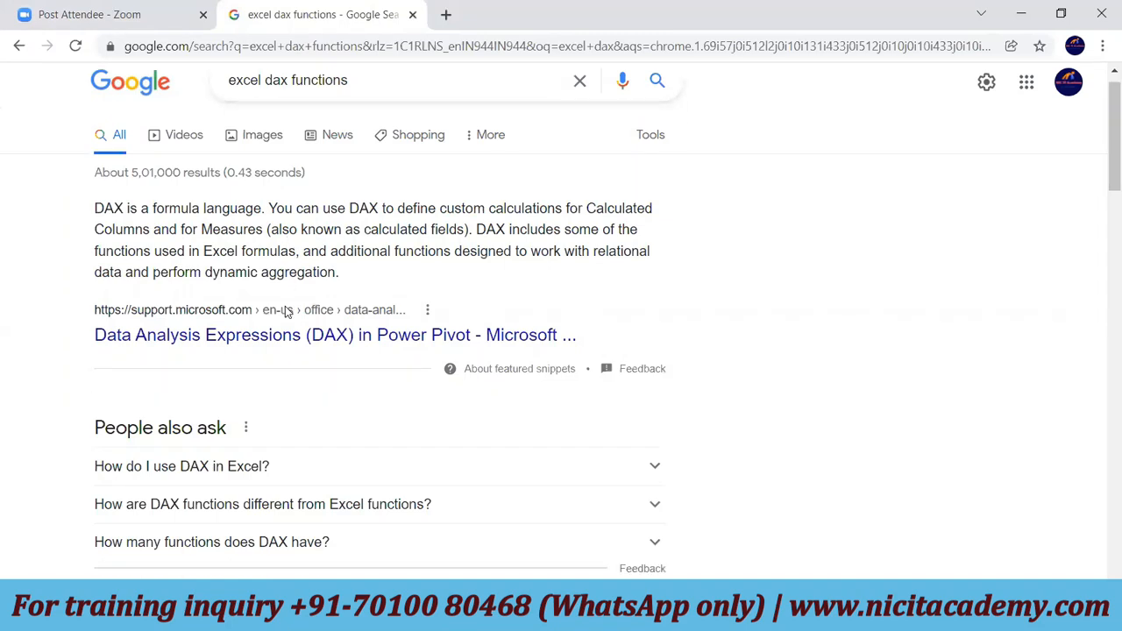
scroll(285, 311, down, 3)
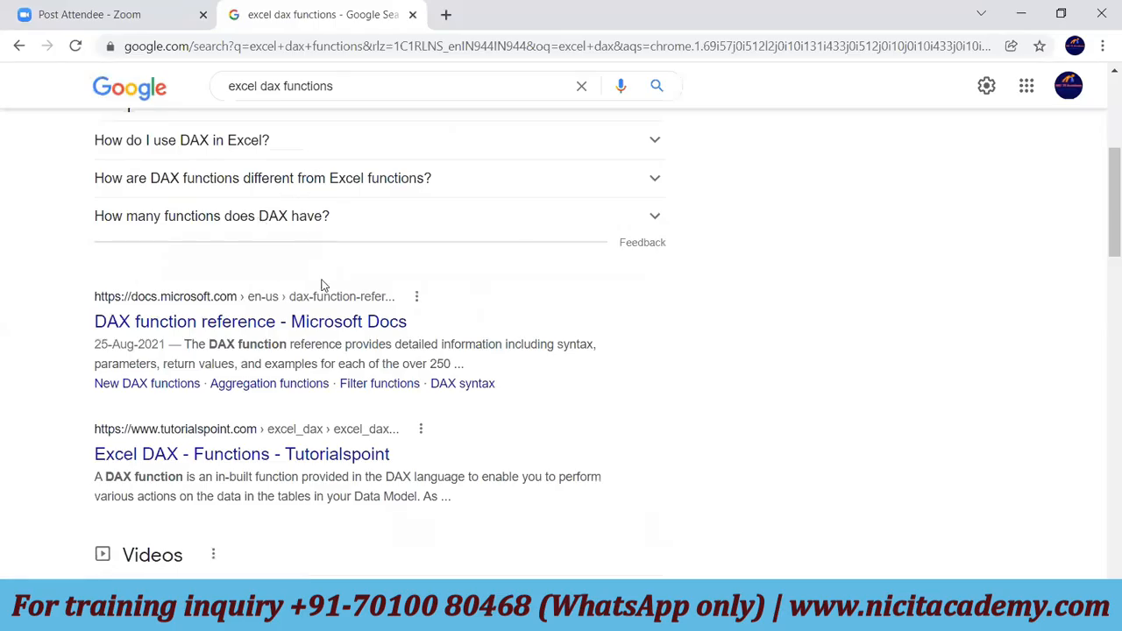
scroll(316, 294, down, 4)
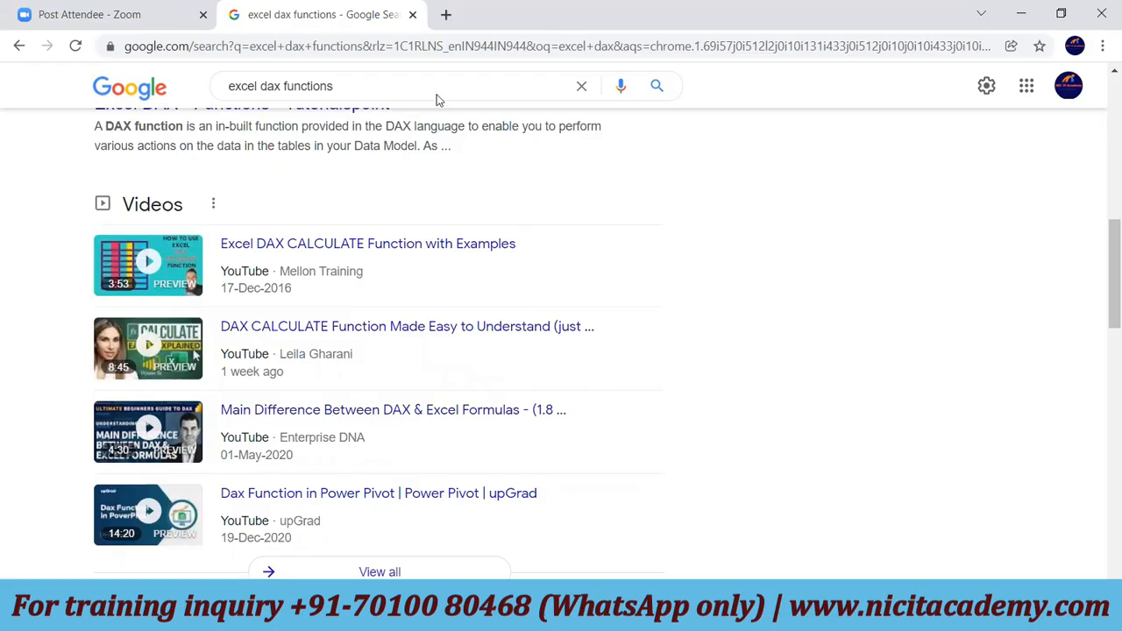
Switch to the DAX notes in Notepad, highlight the sum(E2:E5) Excel formula example and read on to the DAX topic list.
drag(328, 20, 150, 21)
click(263, 15)
click(203, 14)
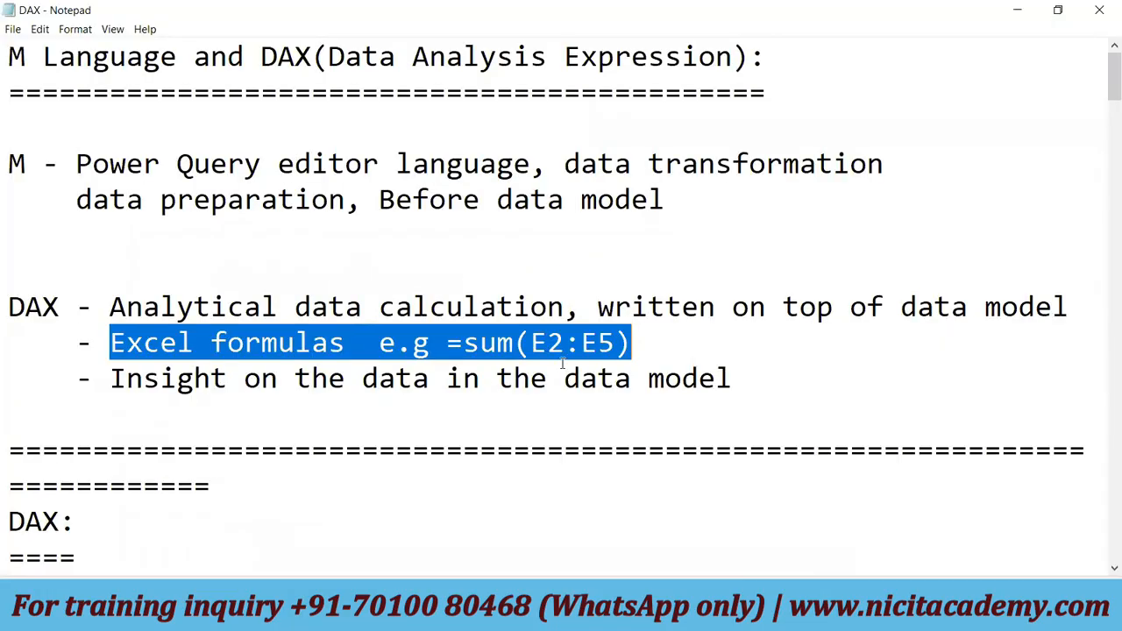
click(482, 342)
drag(463, 341, 624, 338)
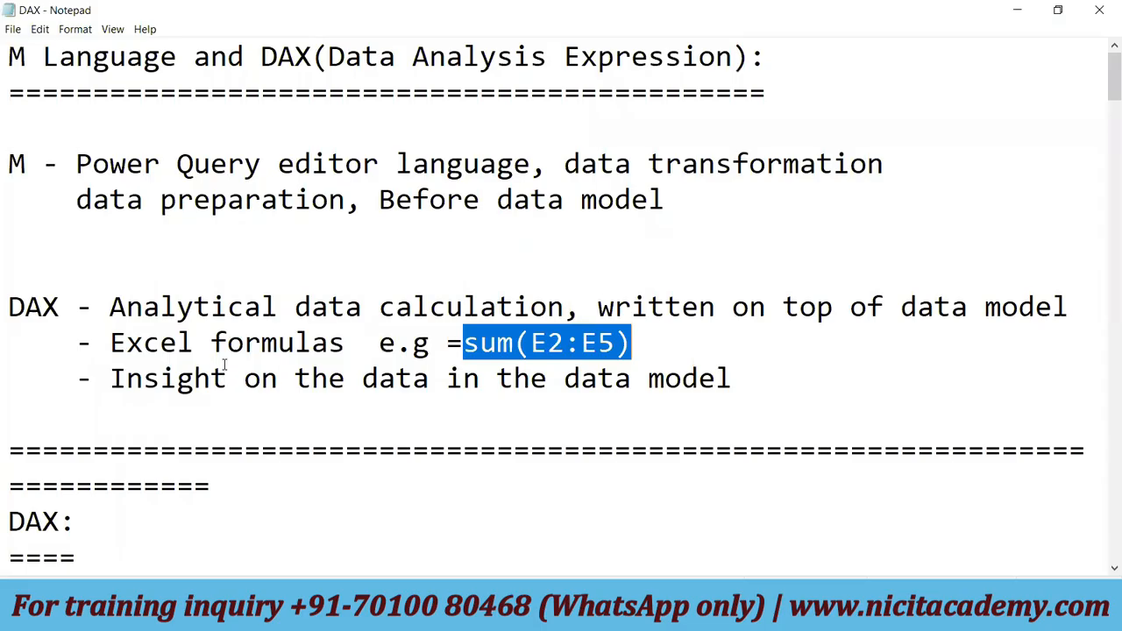
scroll(220, 357, down, 4)
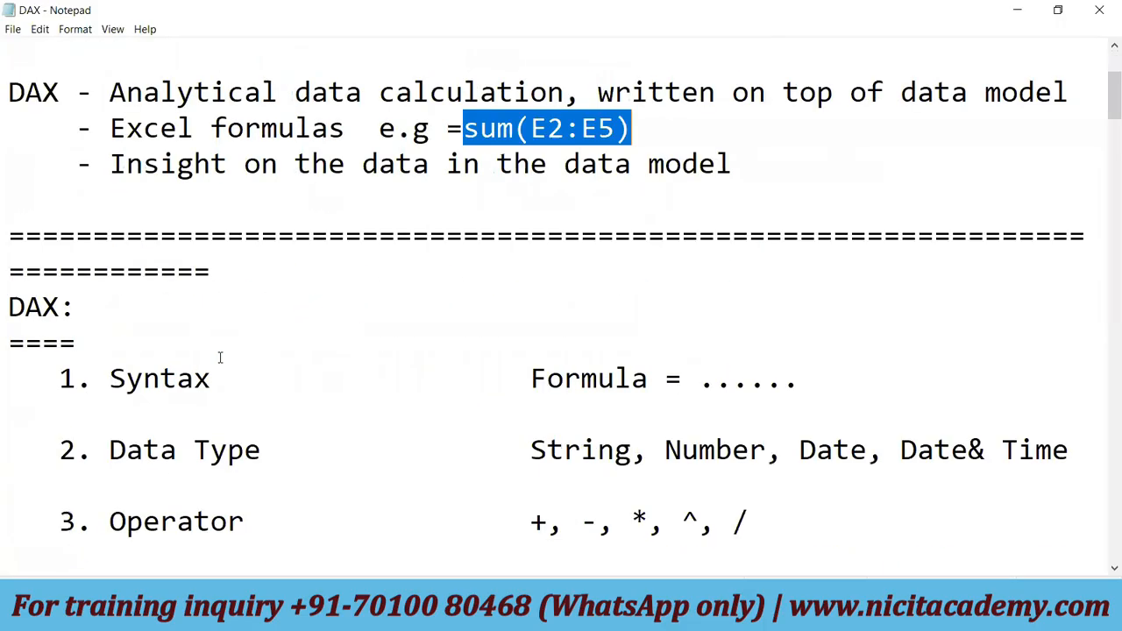
scroll(220, 356, up, 1)
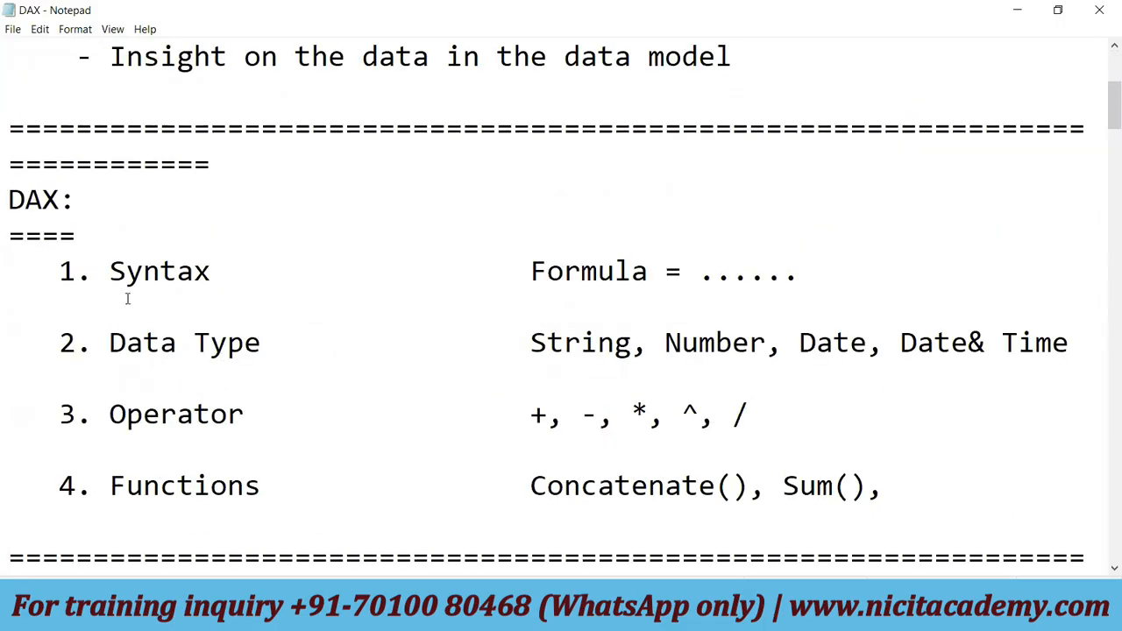
Switch to Power BI Desktop and show the EMPLOYEES table's data, selecting the SALARY column and viewing the columns through DEPARTMENT_ID.
key(alt+Tab)
click(18, 192)
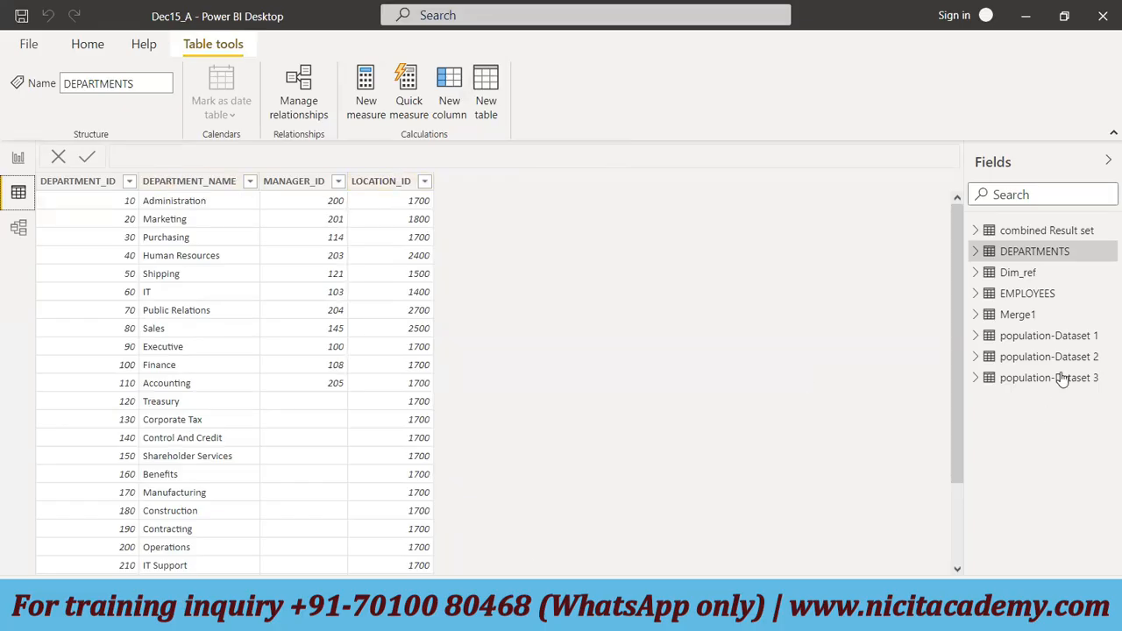
click(1039, 296)
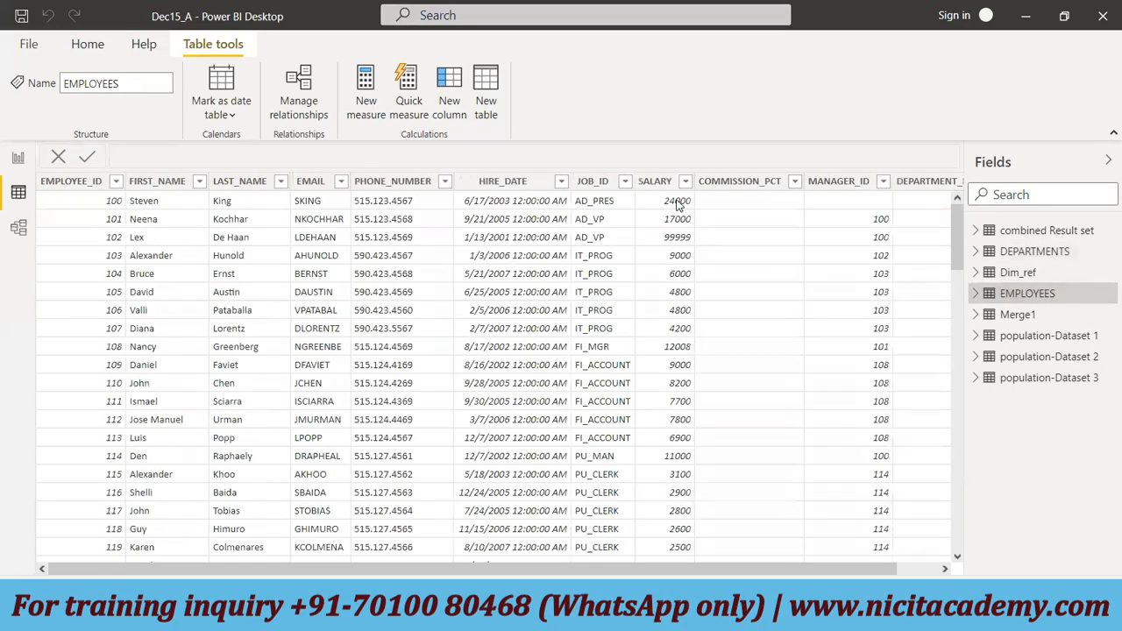
click(677, 202)
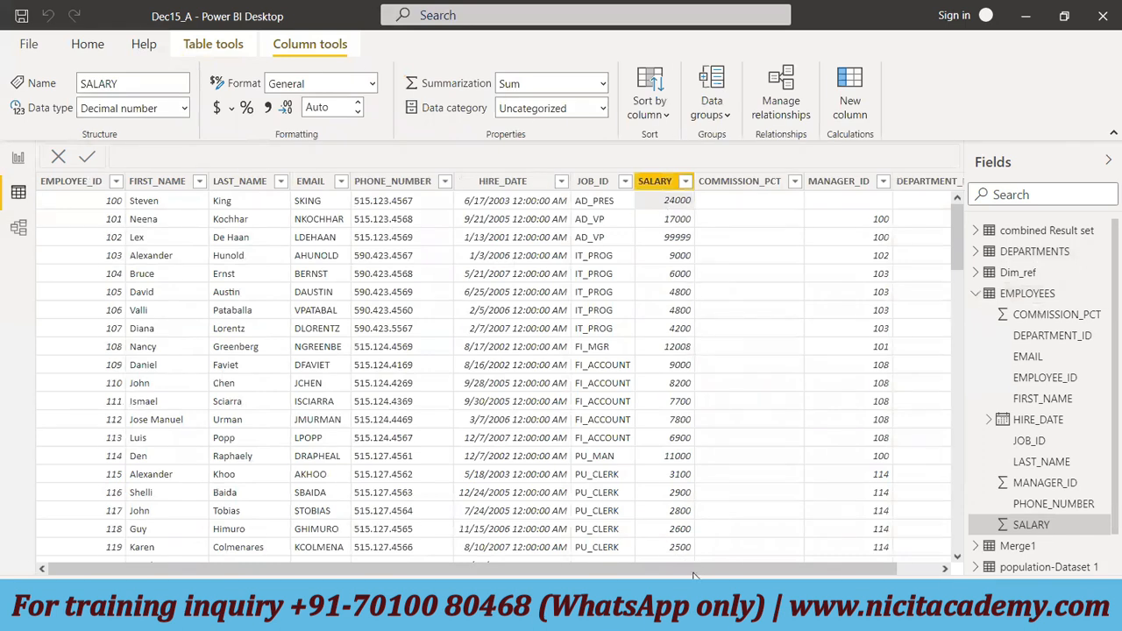
click(925, 568)
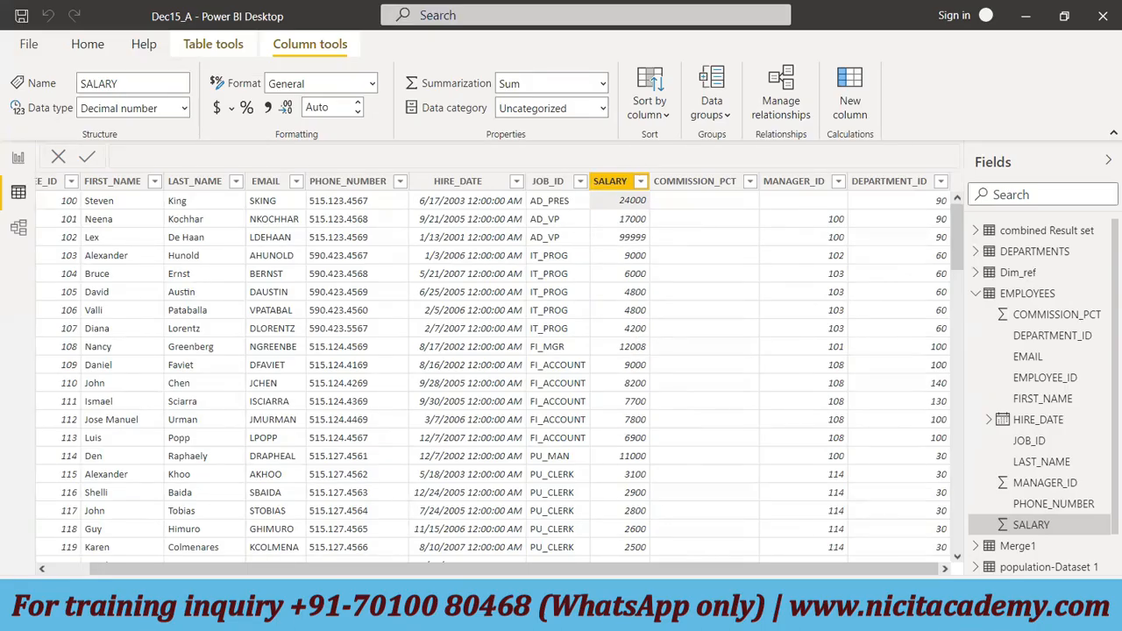
Return to the DAX notes in Notepad and highlight the Syntax entry, its dotted expression and the word Formula.
click(631, 526)
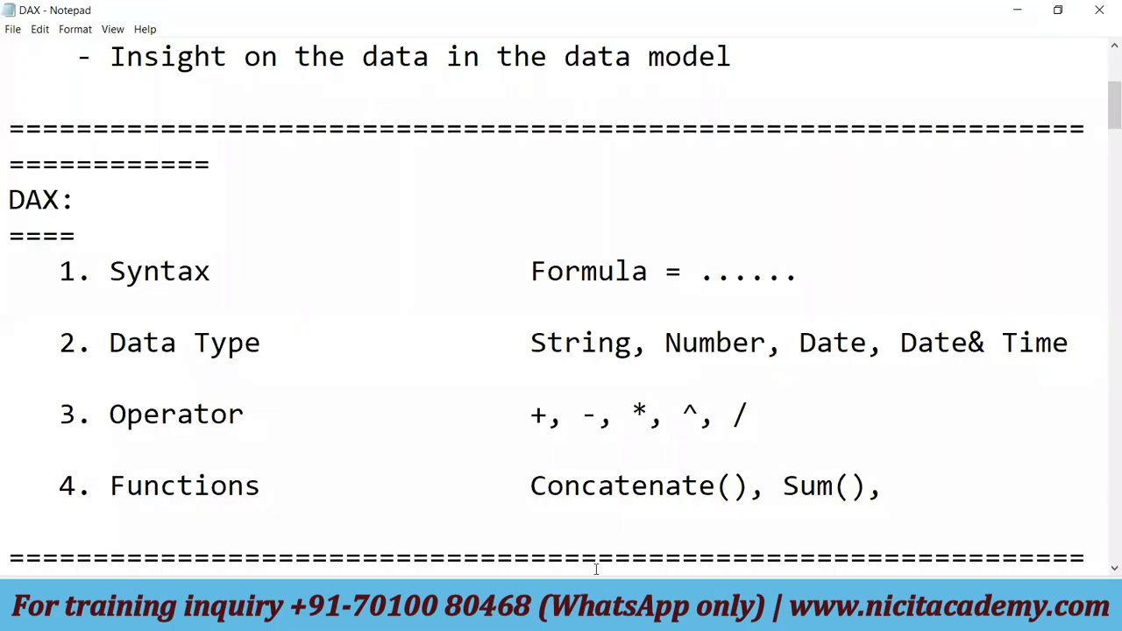
drag(47, 277, 823, 278)
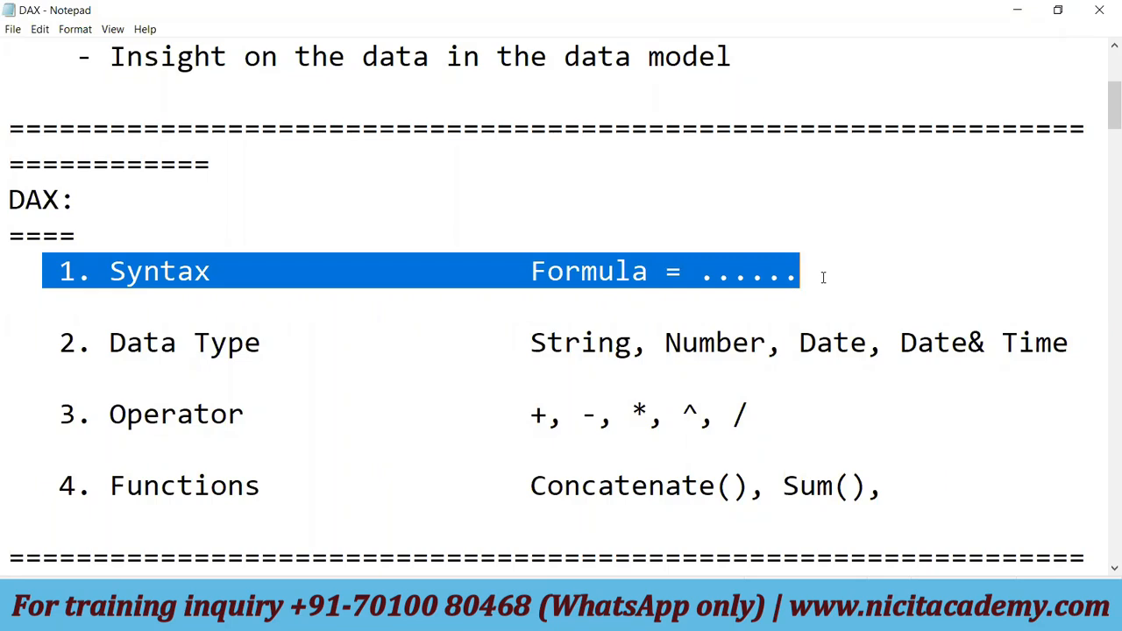
click(698, 275)
click(709, 276)
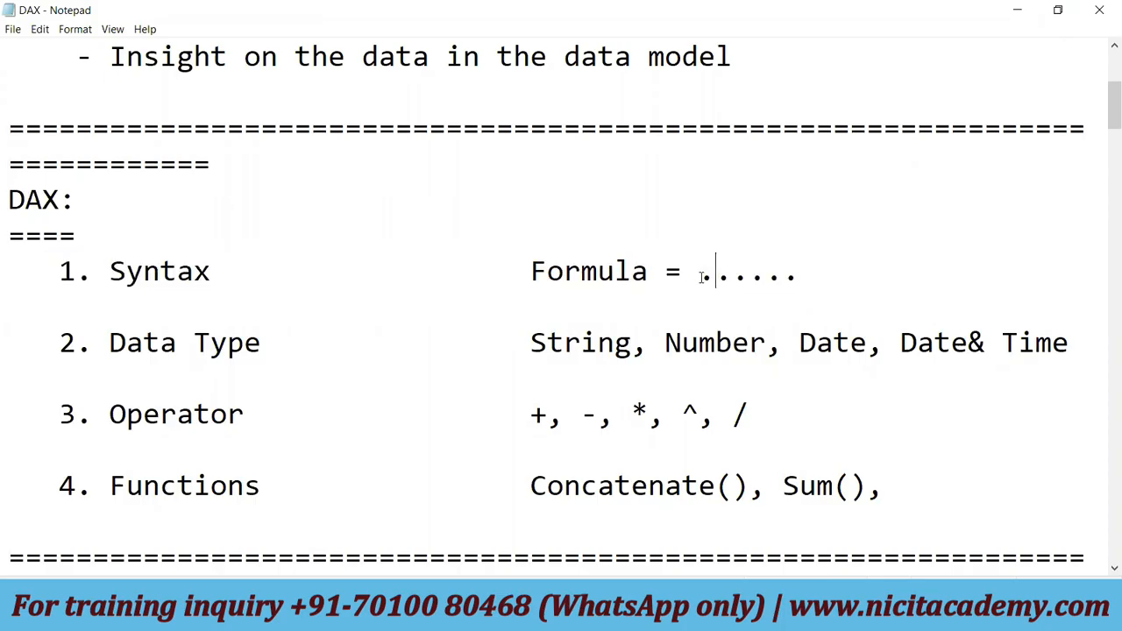
drag(704, 277, 815, 281)
drag(649, 277, 537, 277)
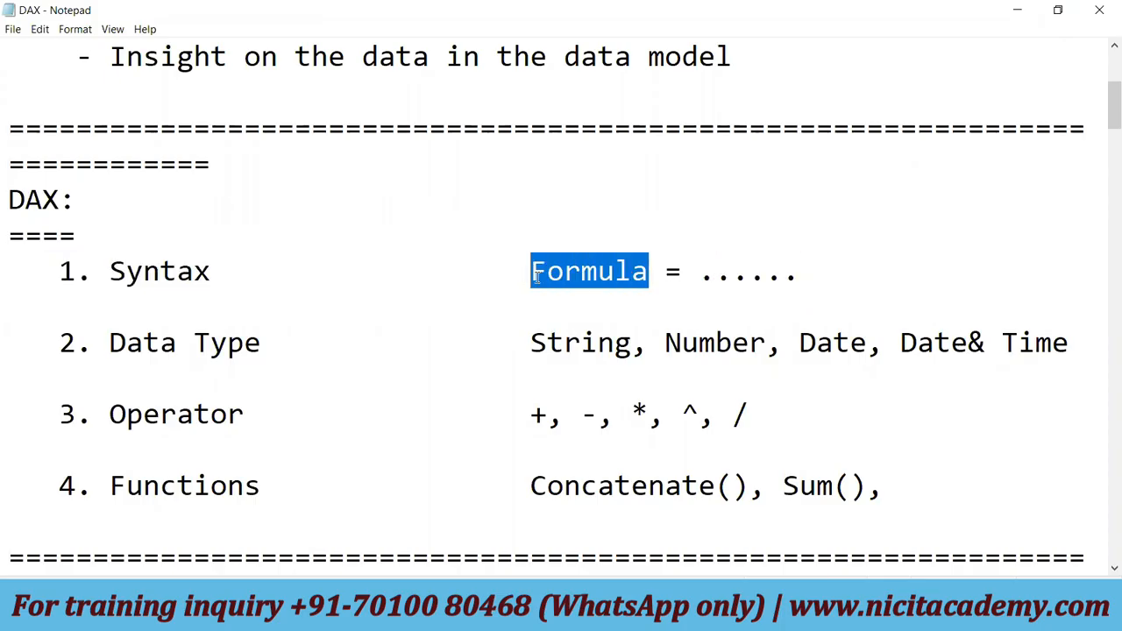
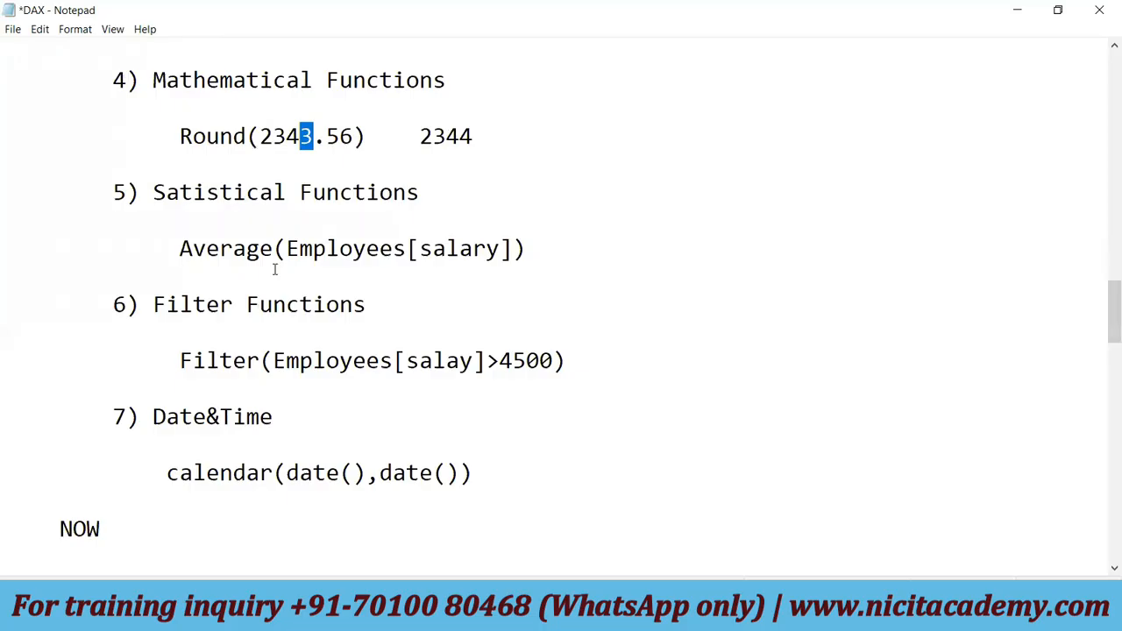
Highlight the Average(Employees[salary]) example and the Filter function example in the function notes.
drag(179, 250, 532, 255)
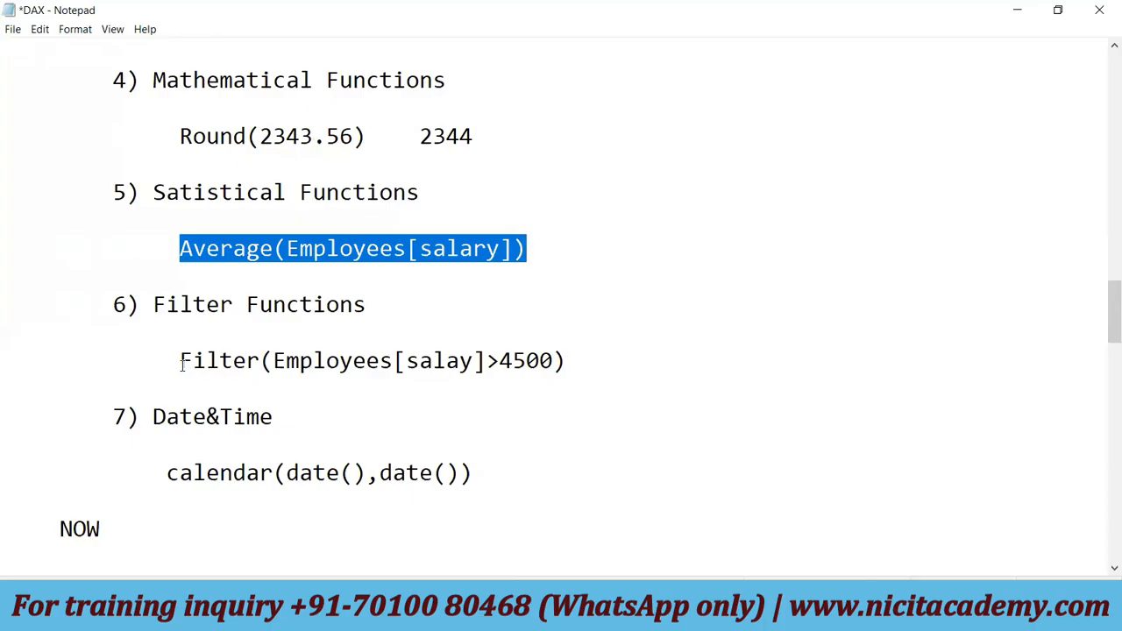
drag(181, 363, 273, 362)
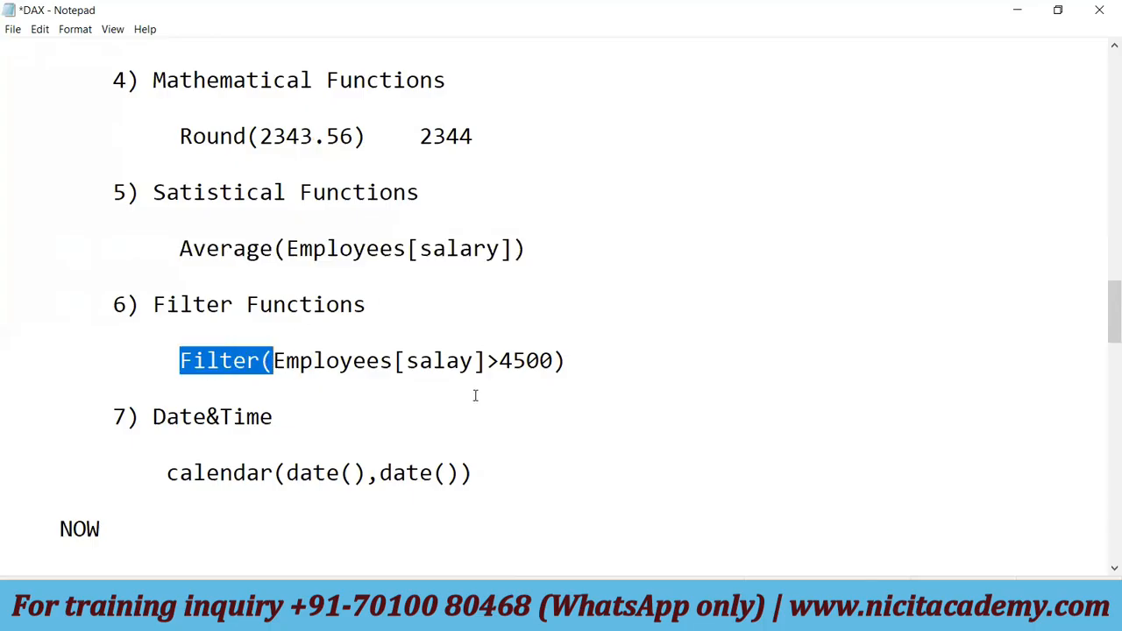
drag(590, 362, 180, 361)
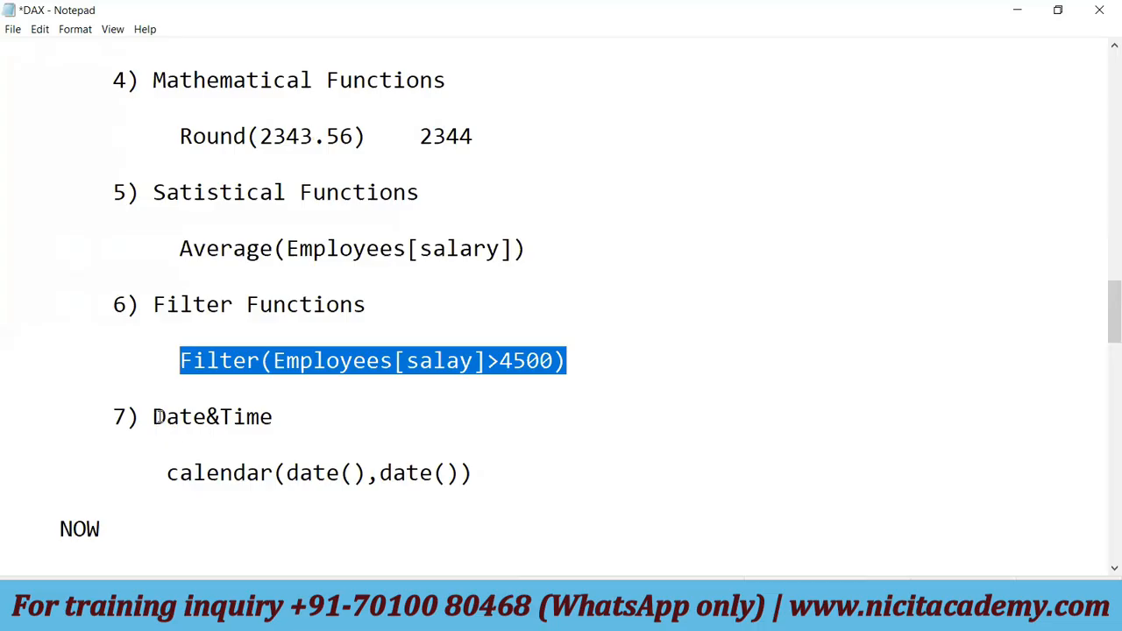
Highlight the Date&Time heading and its calendar(date(),date()), NOW and TODAY entries for review.
drag(154, 418, 273, 418)
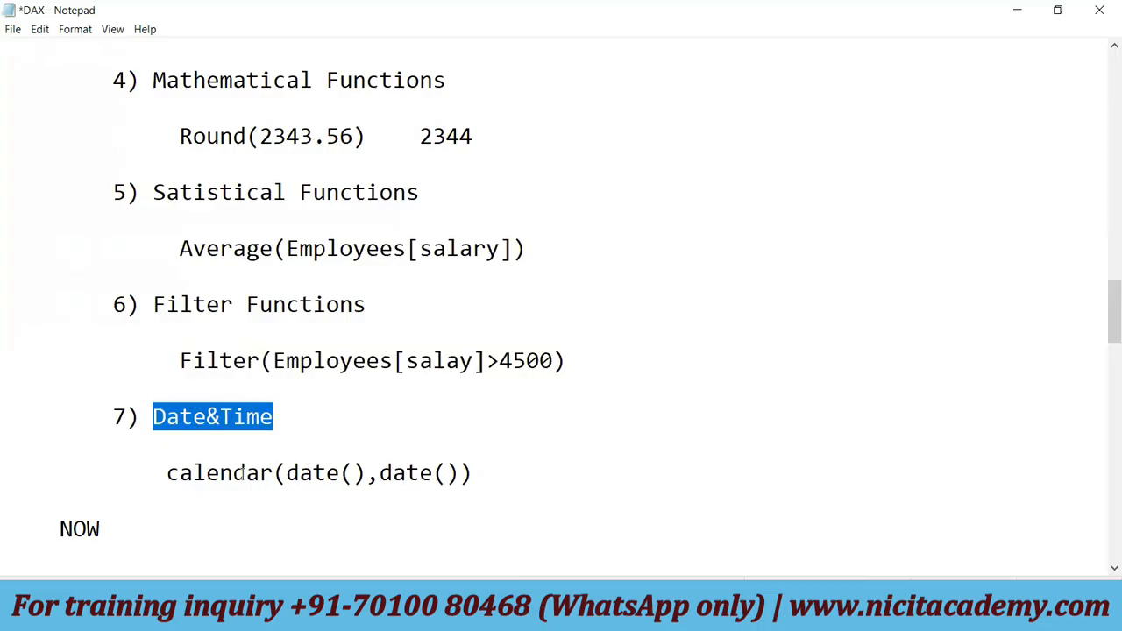
drag(165, 471, 466, 474)
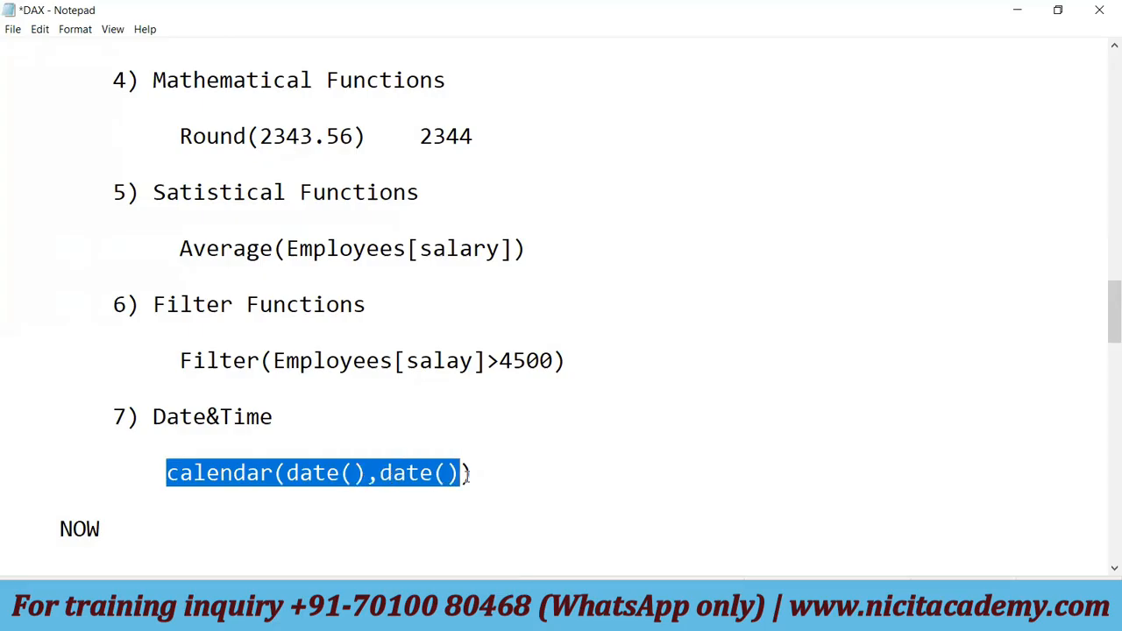
scroll(183, 393, down, 1)
drag(100, 360, 58, 360)
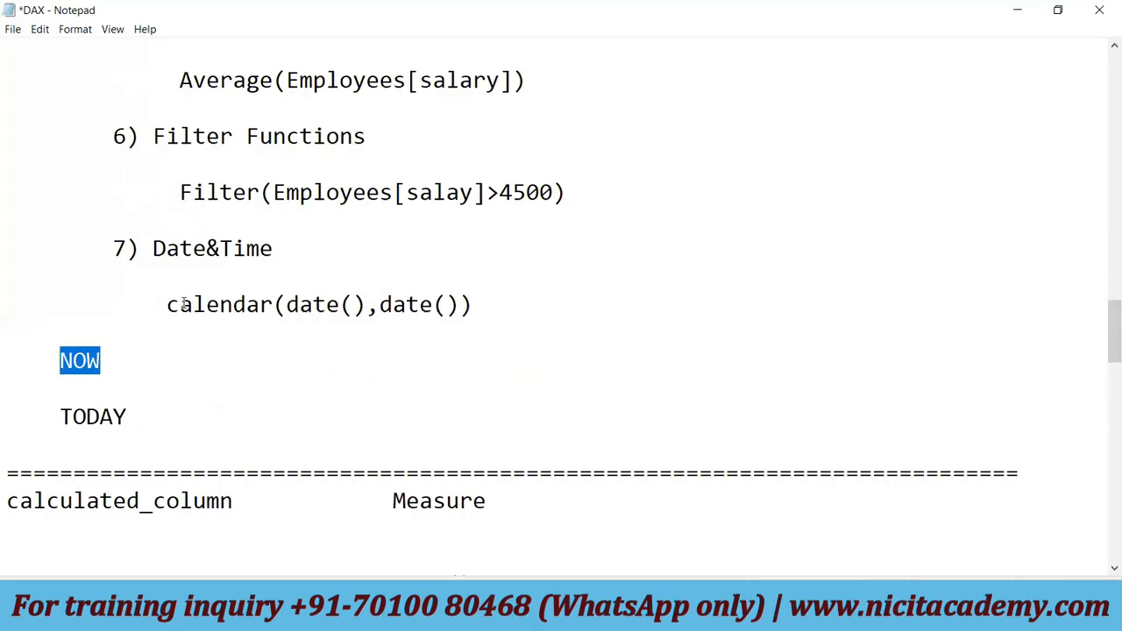
drag(166, 304, 482, 323)
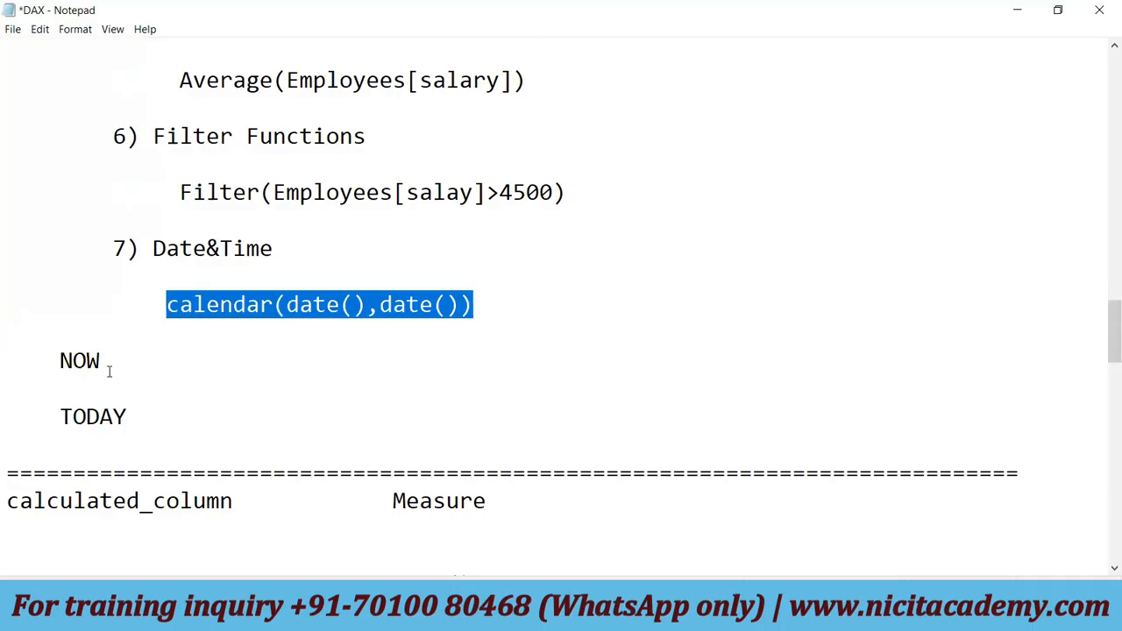
drag(128, 417, 65, 414)
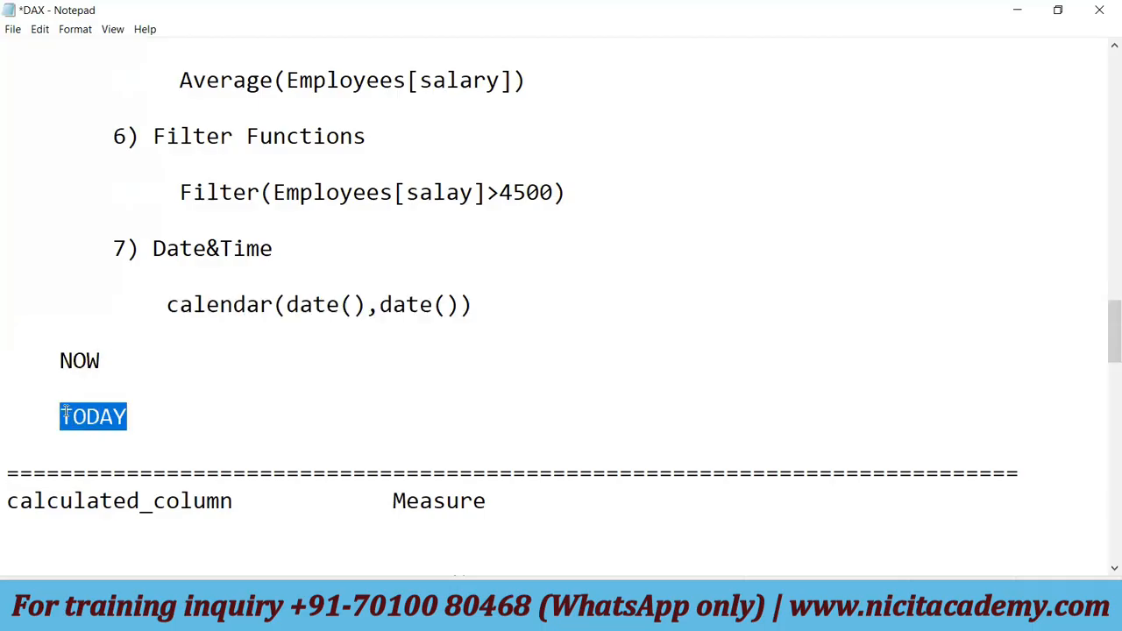
drag(108, 360, 59, 360)
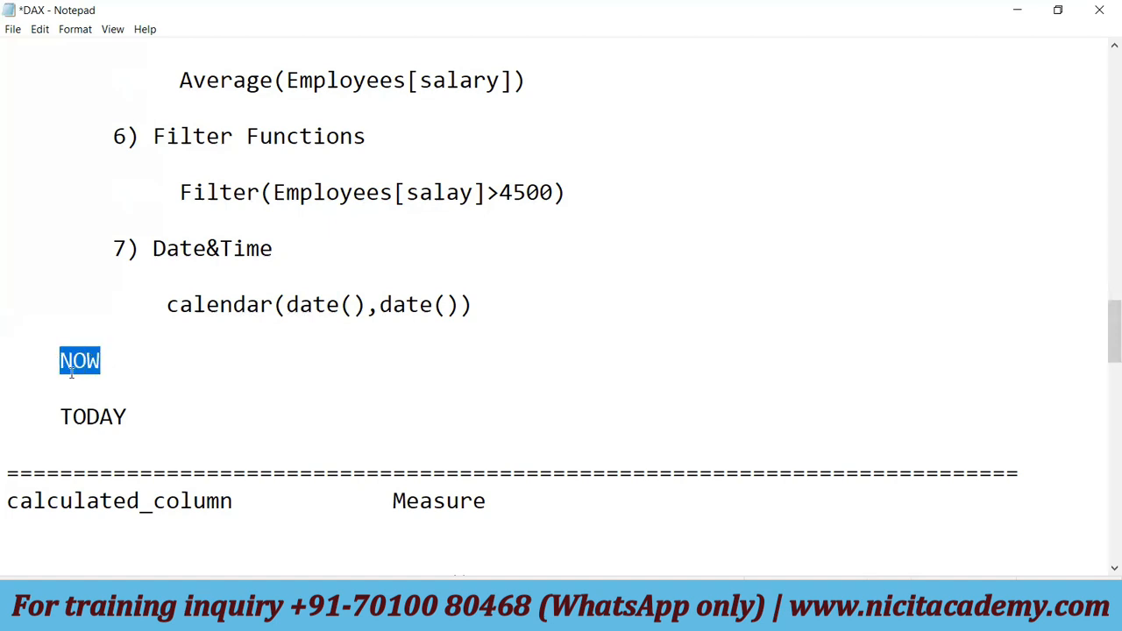
Indent the NOW and TODAY lines so they align beneath the calendar(date(),date()) example under Date&Time.
click(60, 361)
text(`)
key(Tab)
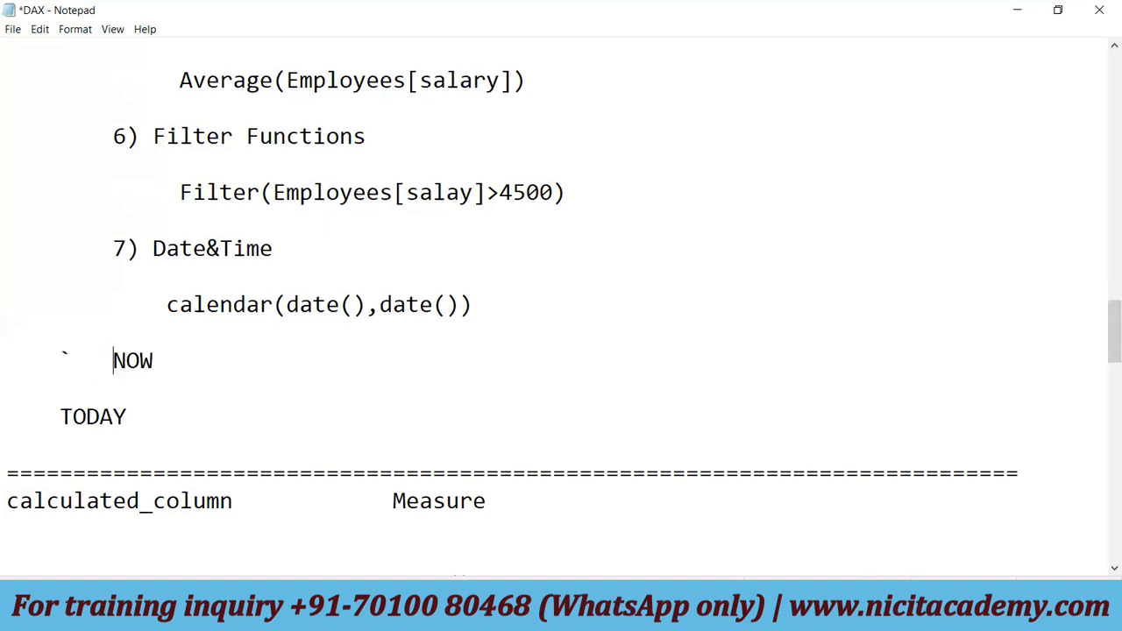
key(Tab)
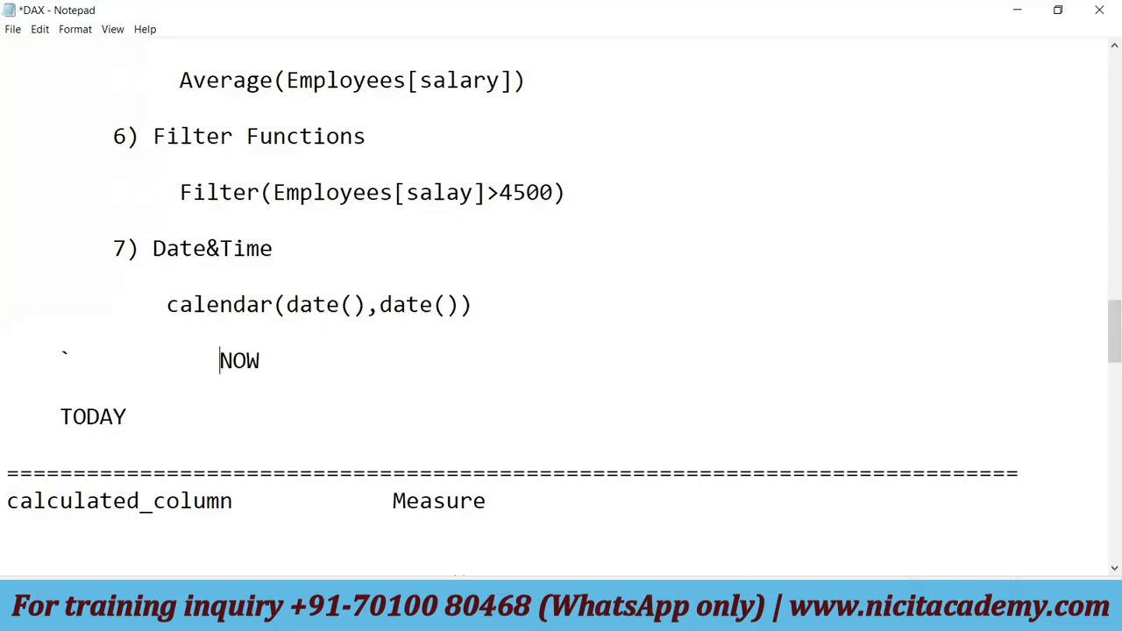
key(BackSpace)
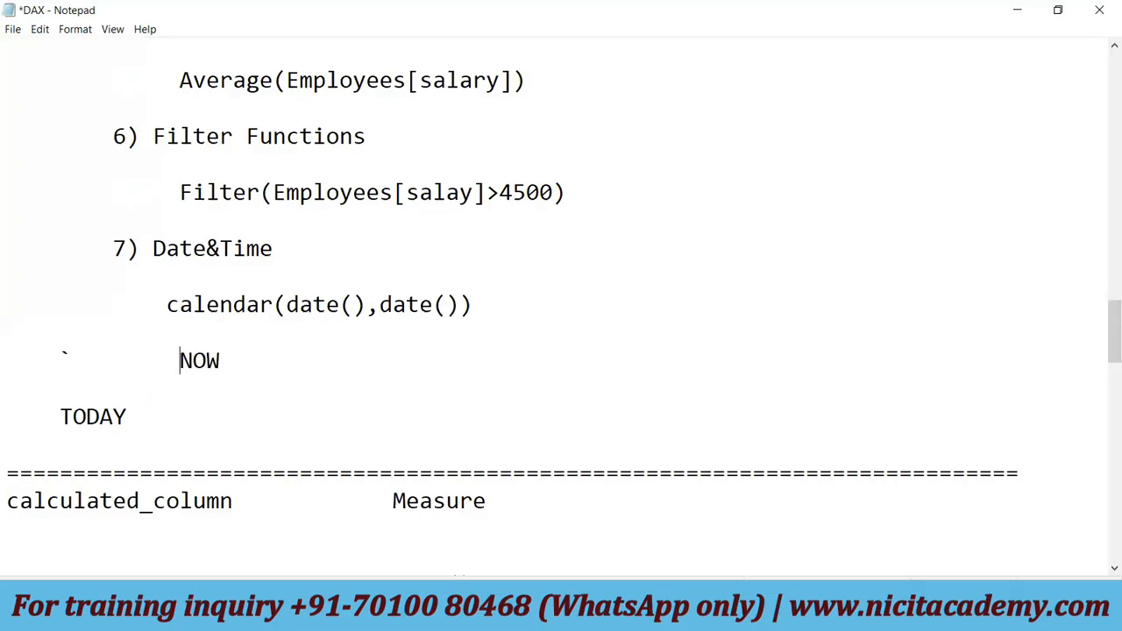
click(61, 412)
key(Tab)
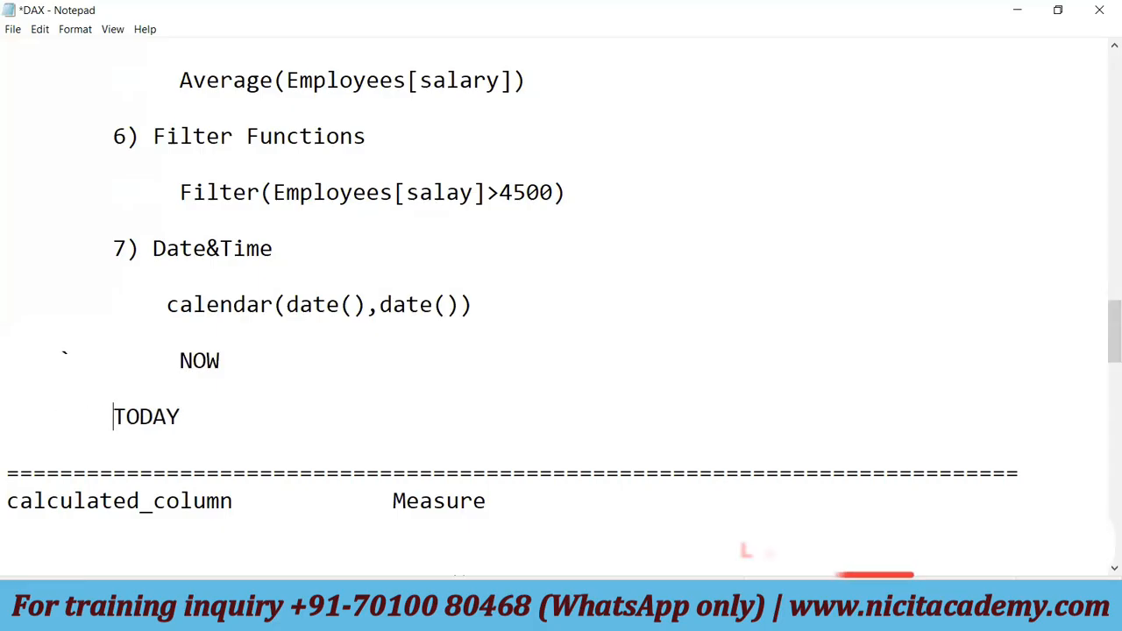
text(c)
key(BackSpace)
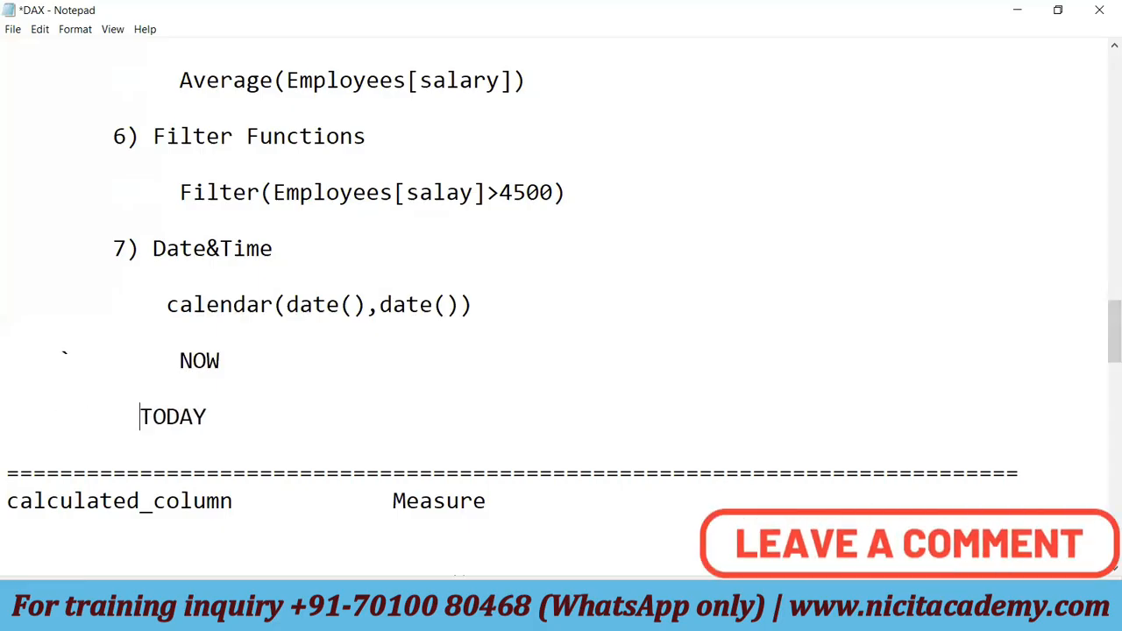
click(180, 360)
key(BackSpace)
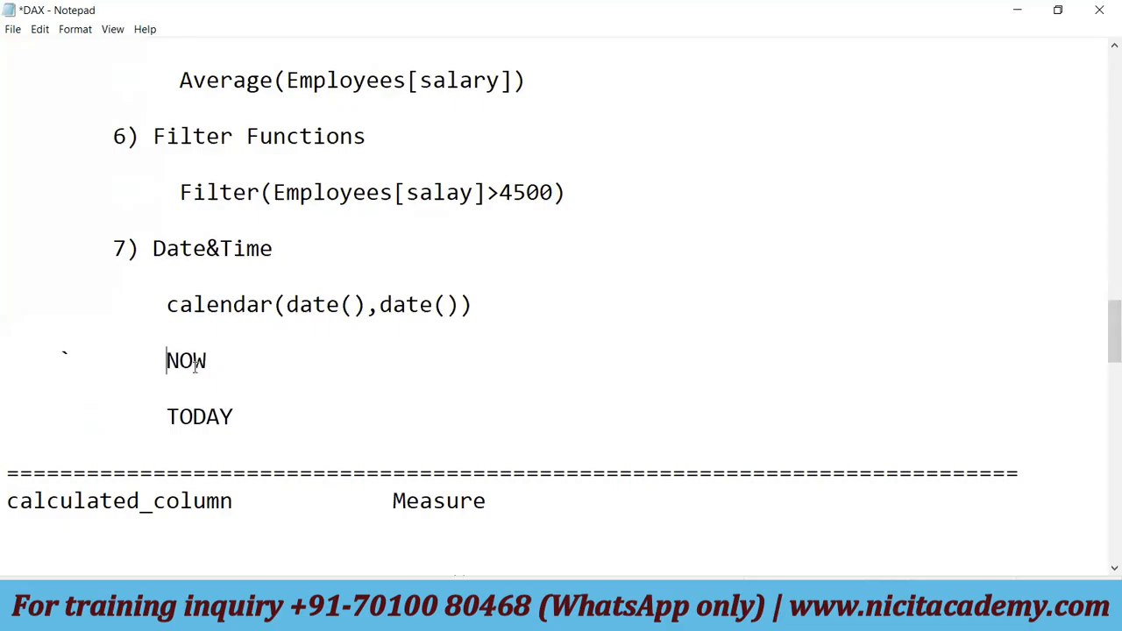
scroll(345, 293, down, 1)
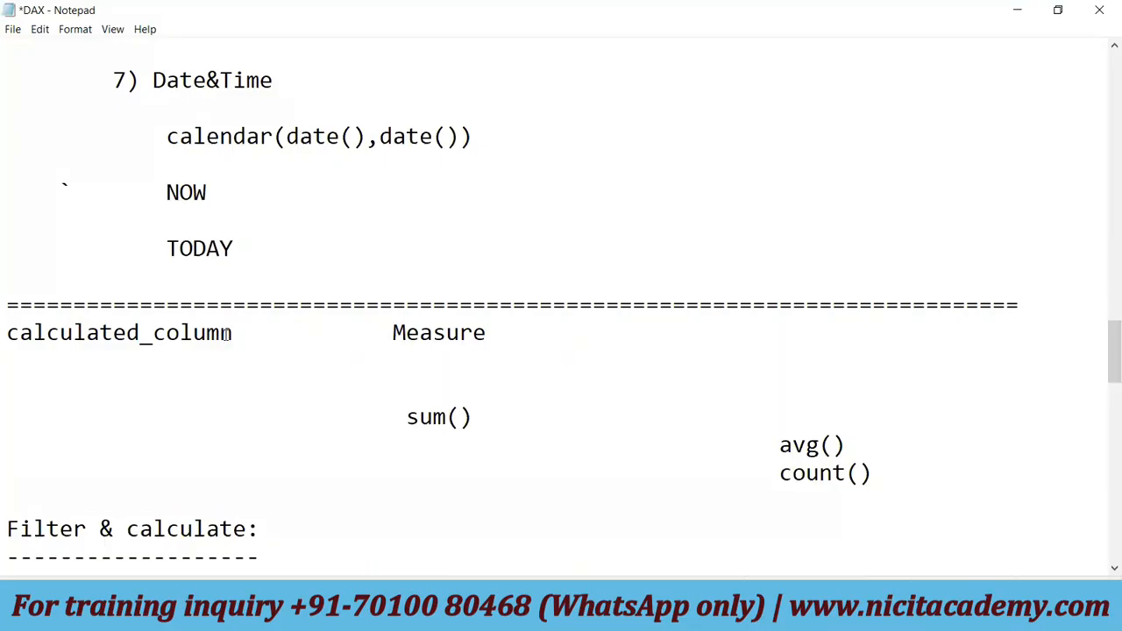
Highlight the calculated_column heading and sum() example, plus the filter and calculate syntax with their filter arguments.
drag(246, 335, 7, 333)
drag(474, 417, 420, 418)
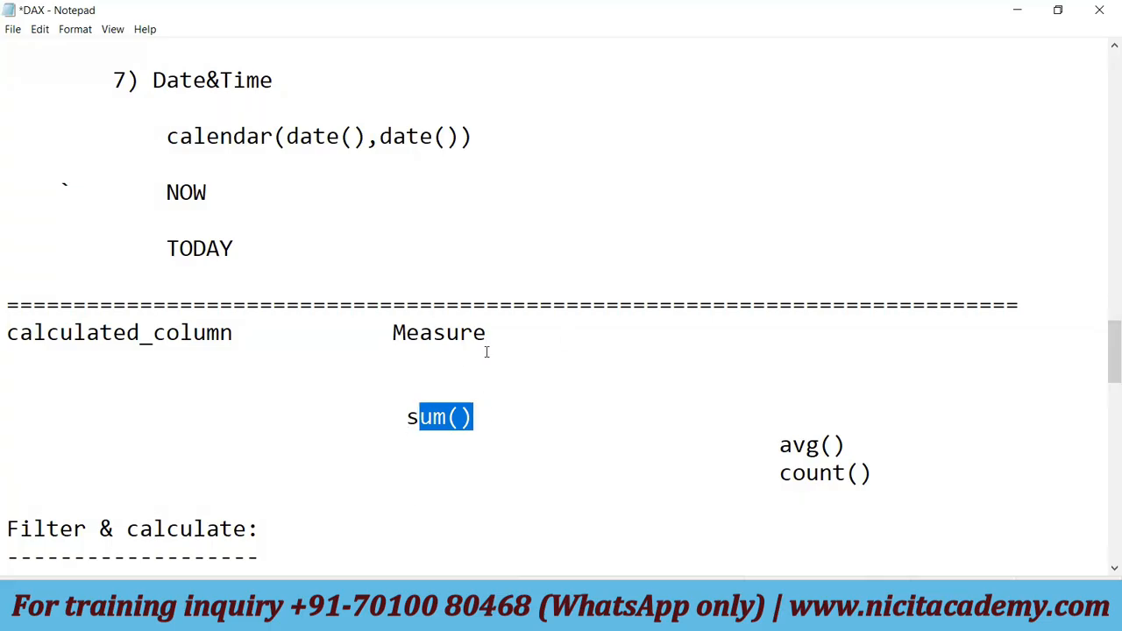
scroll(487, 351, down, 4)
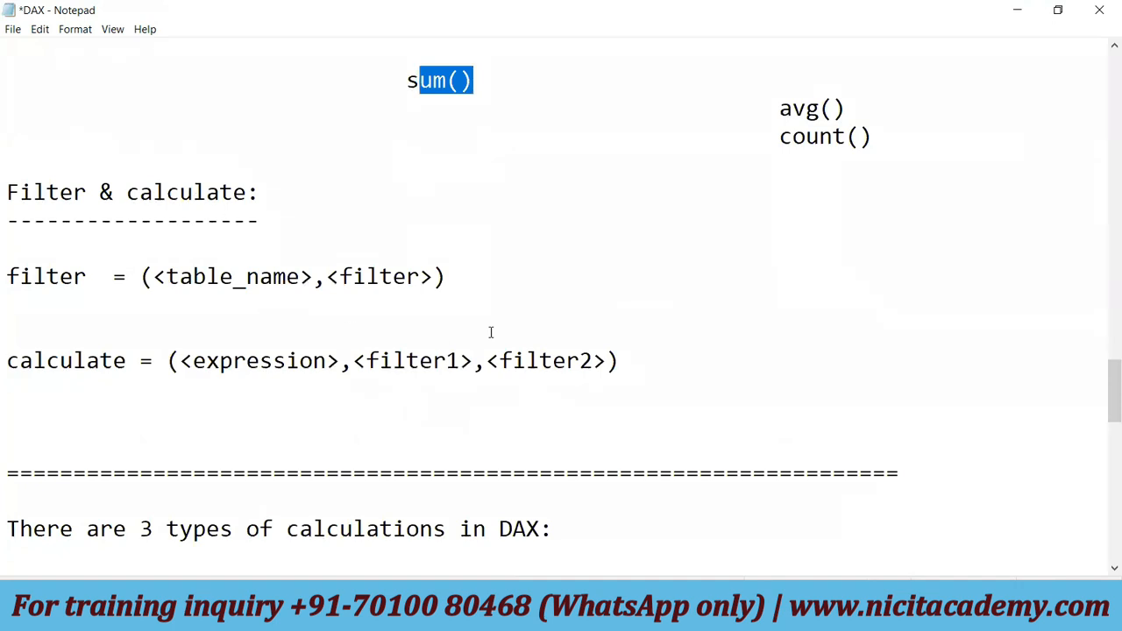
drag(448, 277, 7, 274)
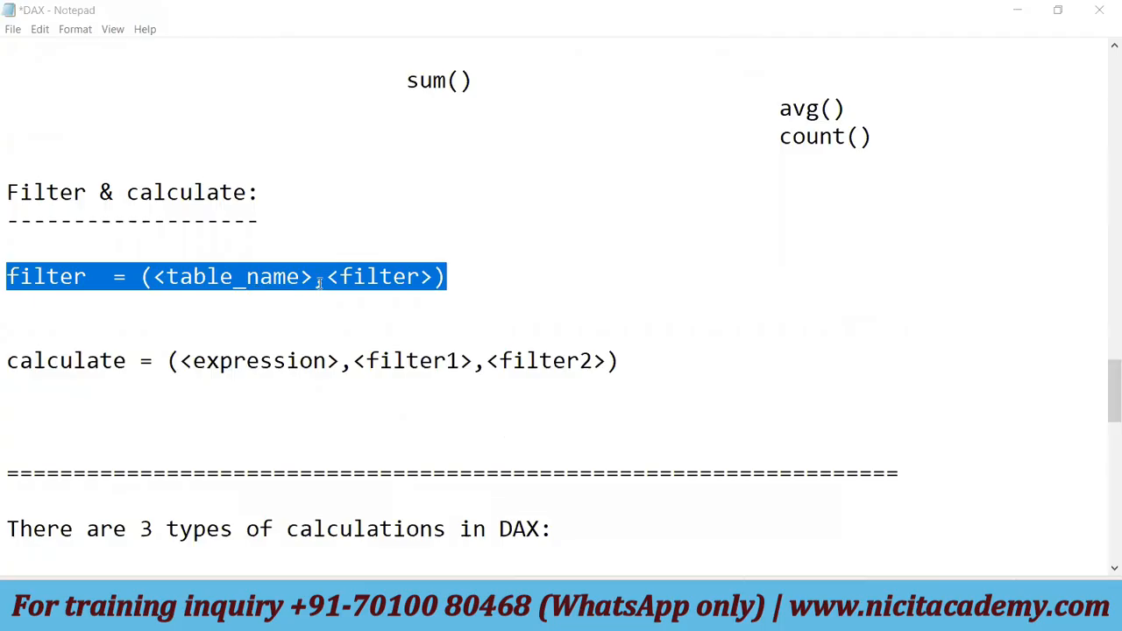
click(358, 277)
drag(328, 277, 433, 277)
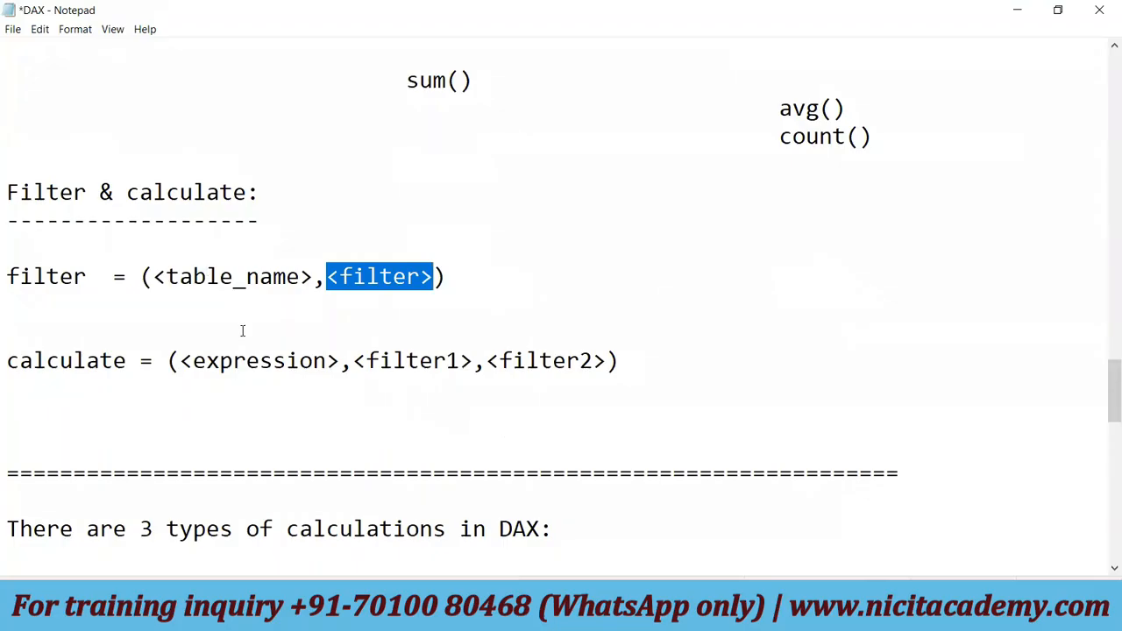
drag(130, 360, 9, 361)
drag(180, 360, 473, 362)
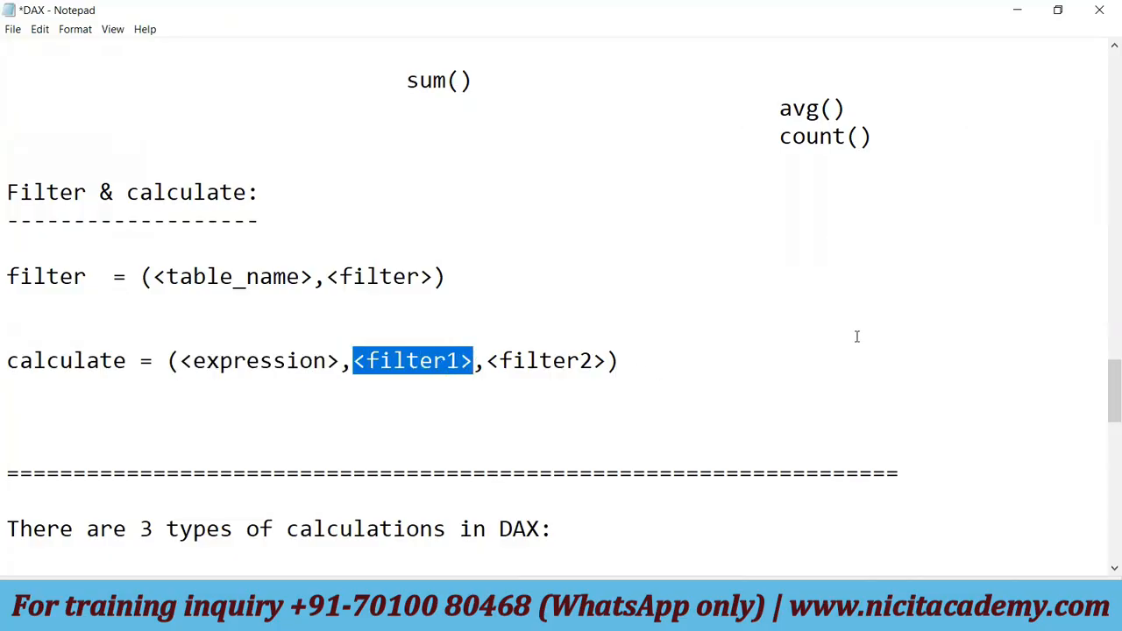
Highlight the line about the 3 types of calculations in DAX and its Calculated Columns entry.
scroll(857, 336, down, 3)
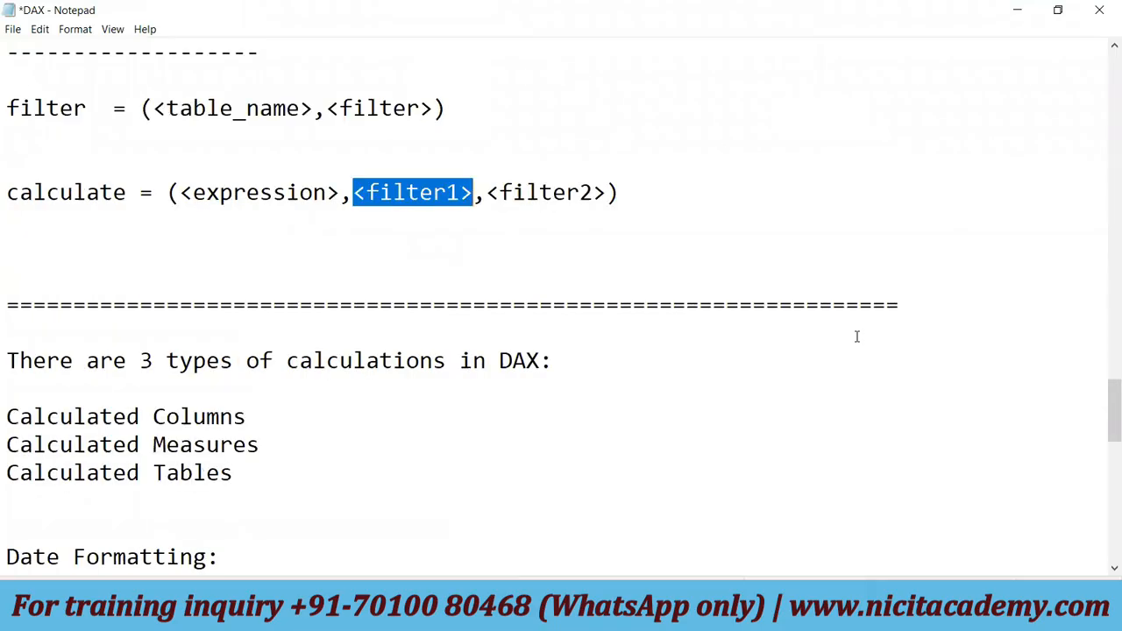
scroll(872, 313, down, 1)
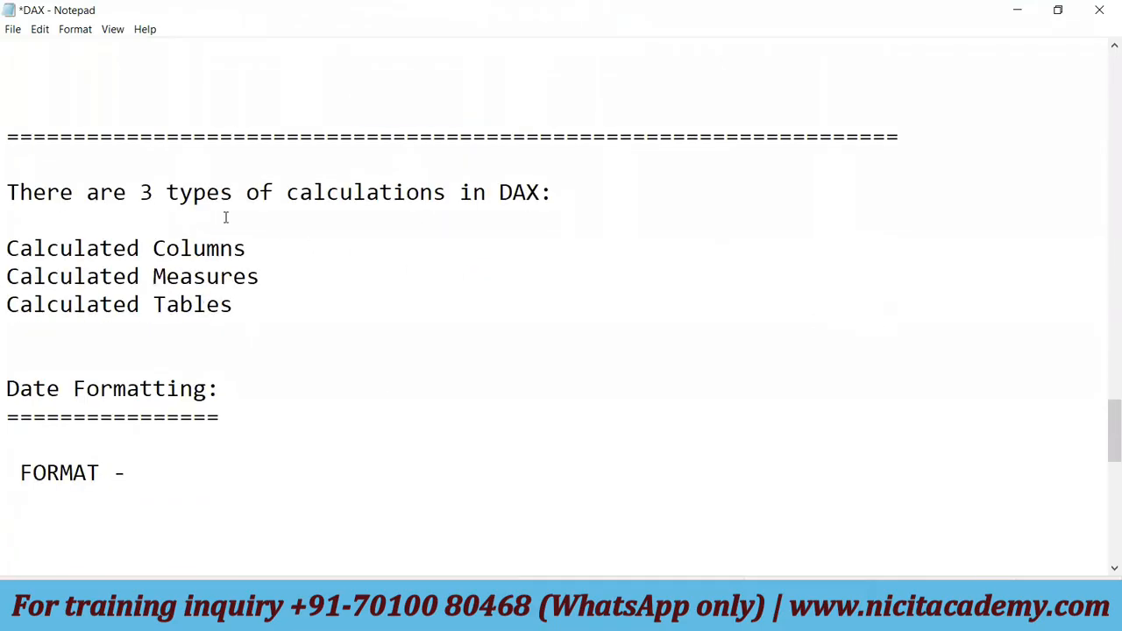
drag(562, 195, 7, 196)
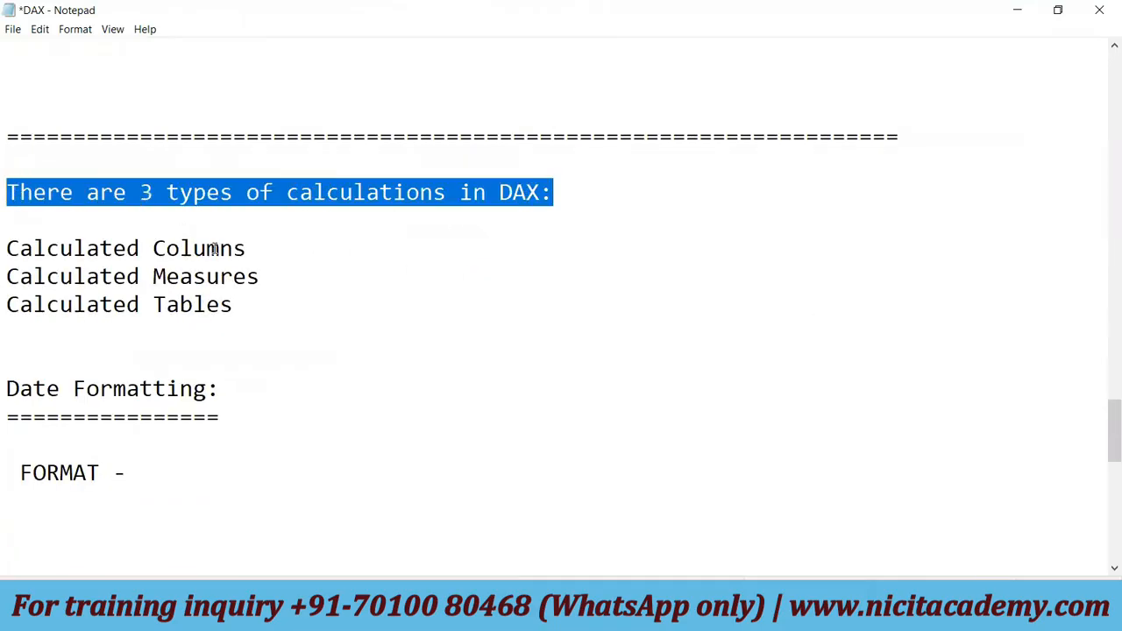
scroll(218, 251, down, 1)
scroll(218, 251, down, 1)
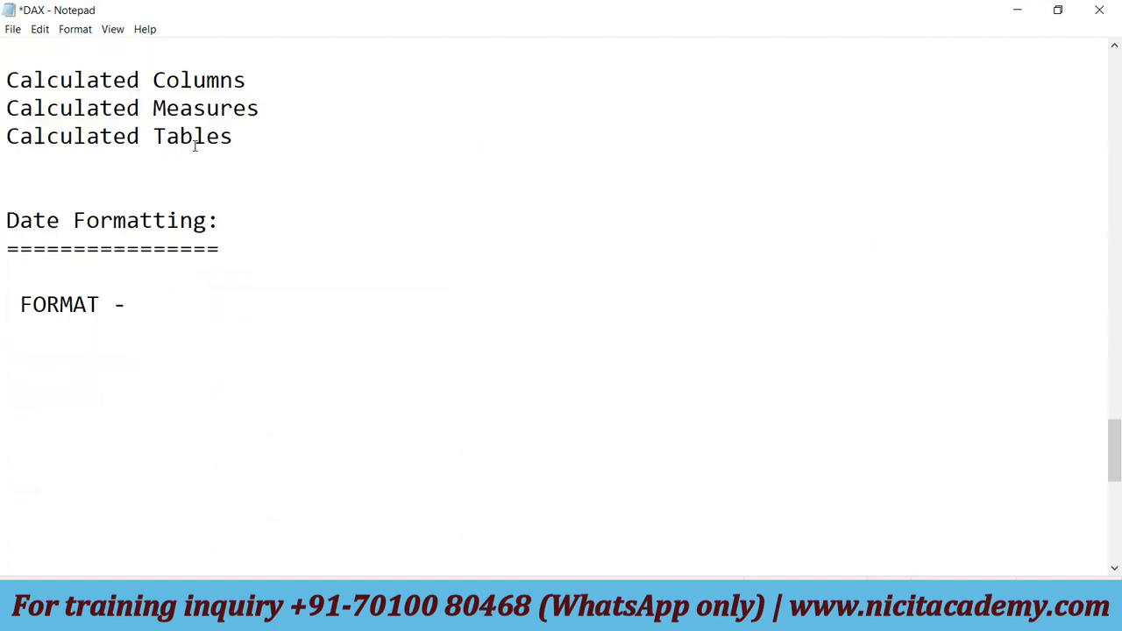
scroll(195, 146, up, 1)
drag(249, 168, 7, 165)
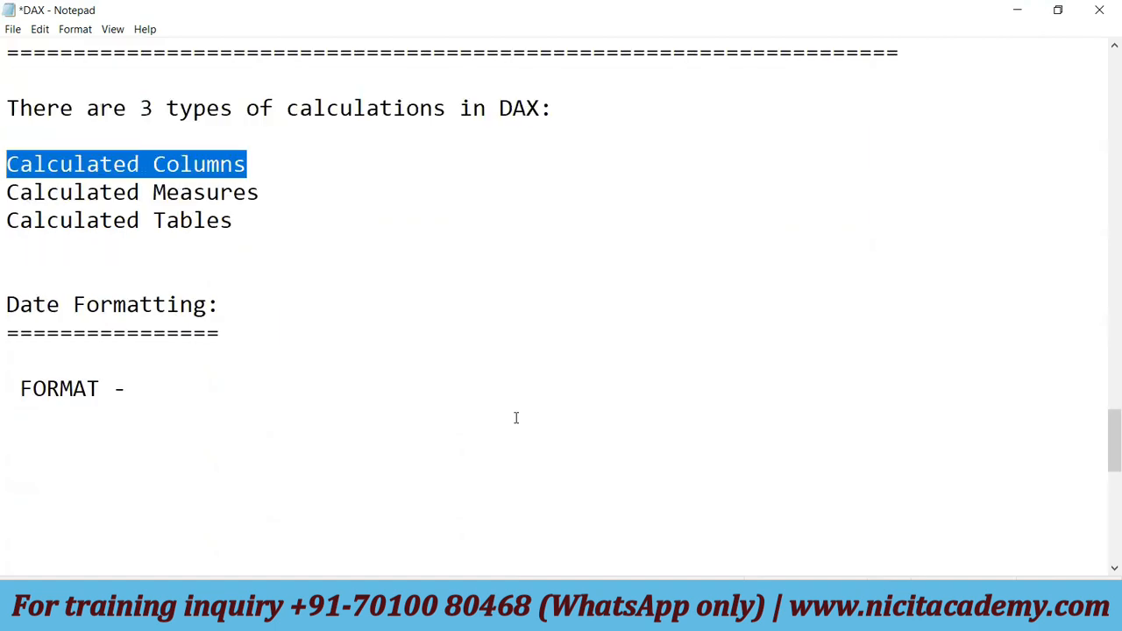
Switch to Power BI Desktop and start a new calculated column named Incremented Salary in the EMPLOYEES table.
key(alt+Tab)
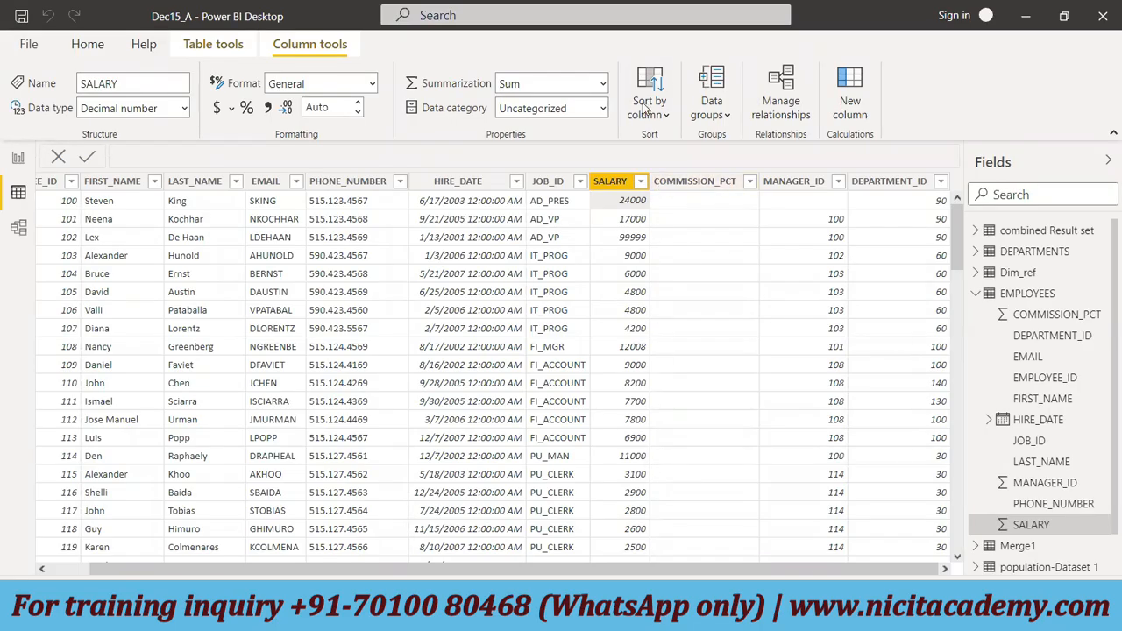
click(616, 183)
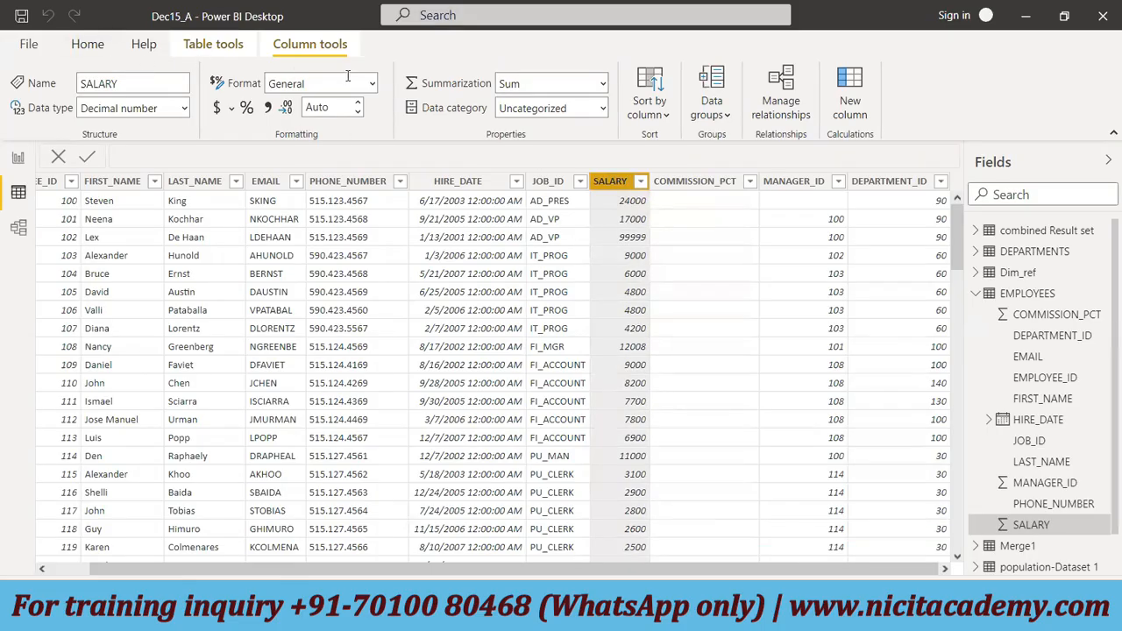
click(851, 92)
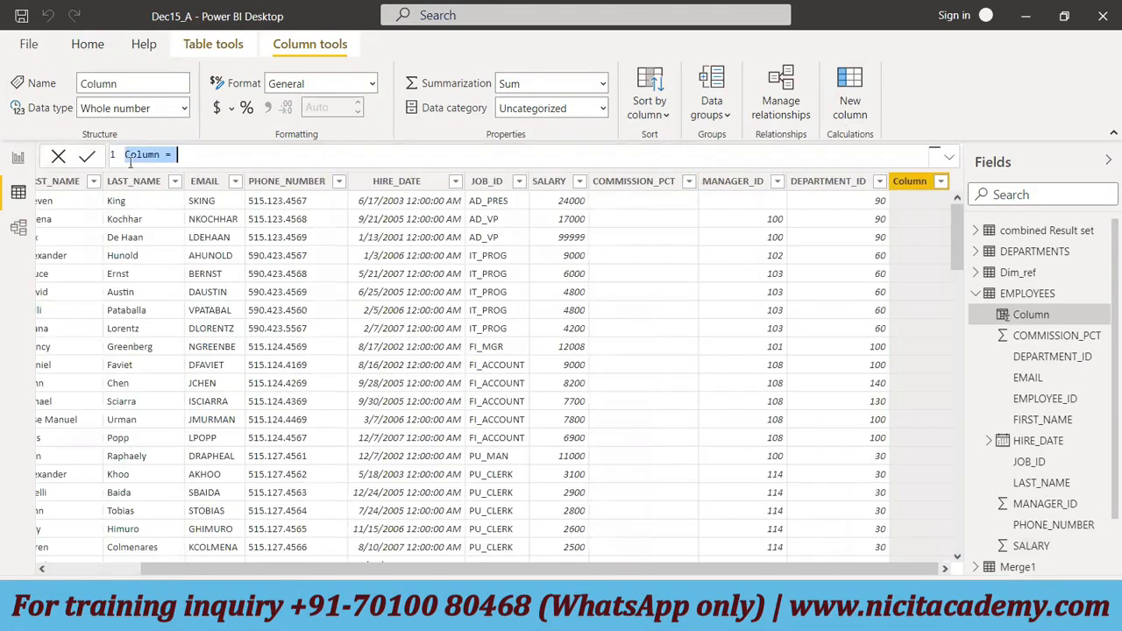
double_click(141, 158)
text(Increment)
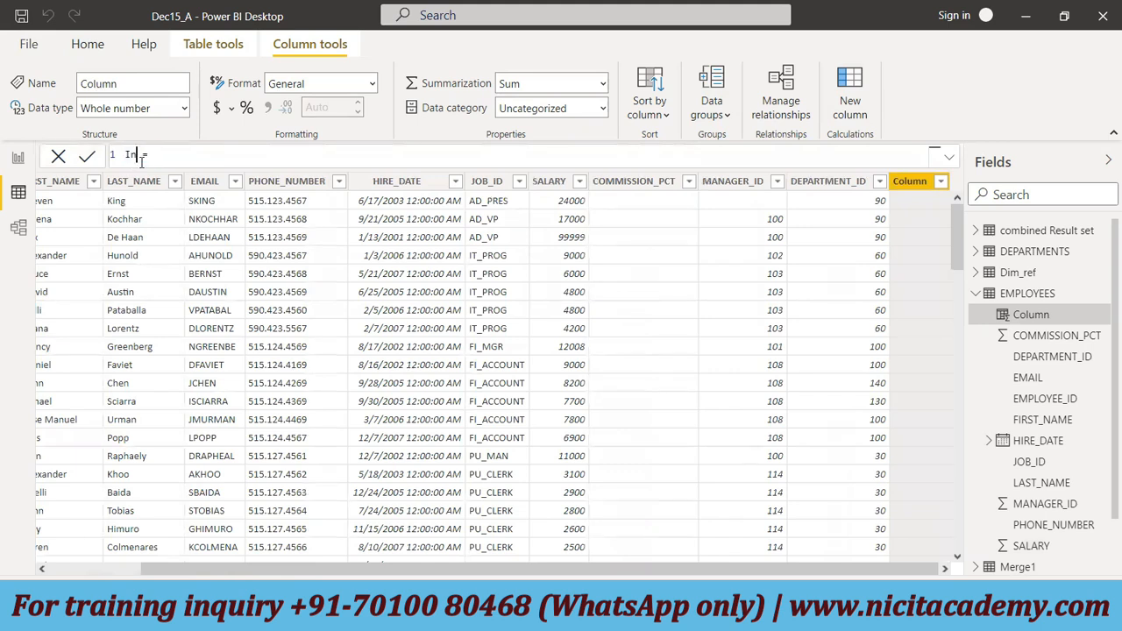
text(ed Salary)
Enter EMPLOYEES[SALARY]*0.1 as the expression for the Incremented Salary column.
click(309, 154)
text(sala)
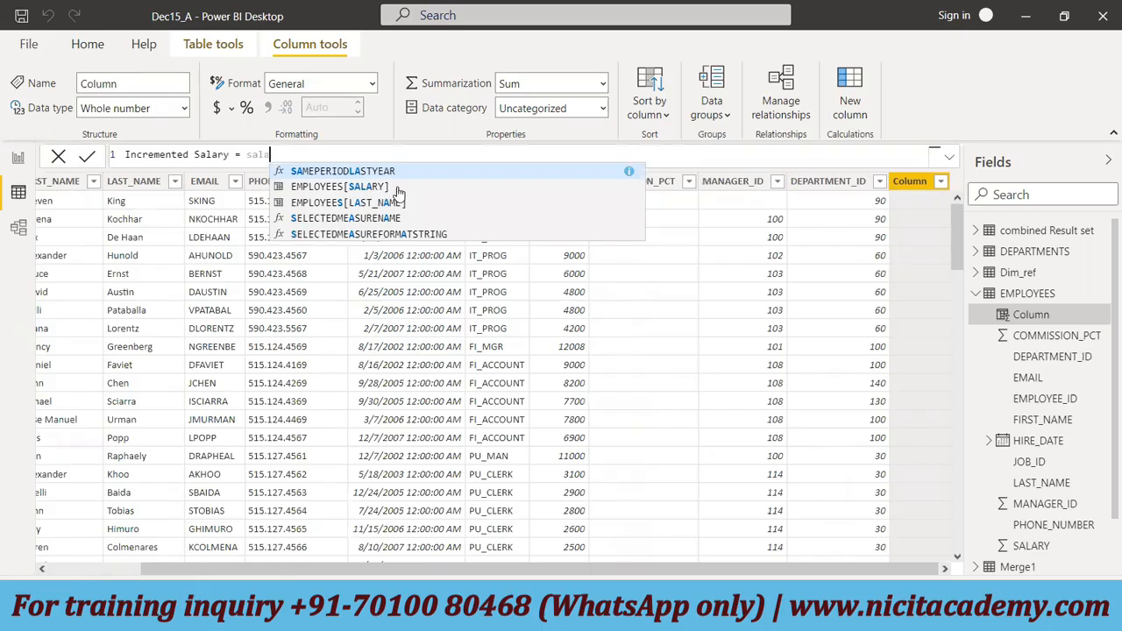
click(340, 188)
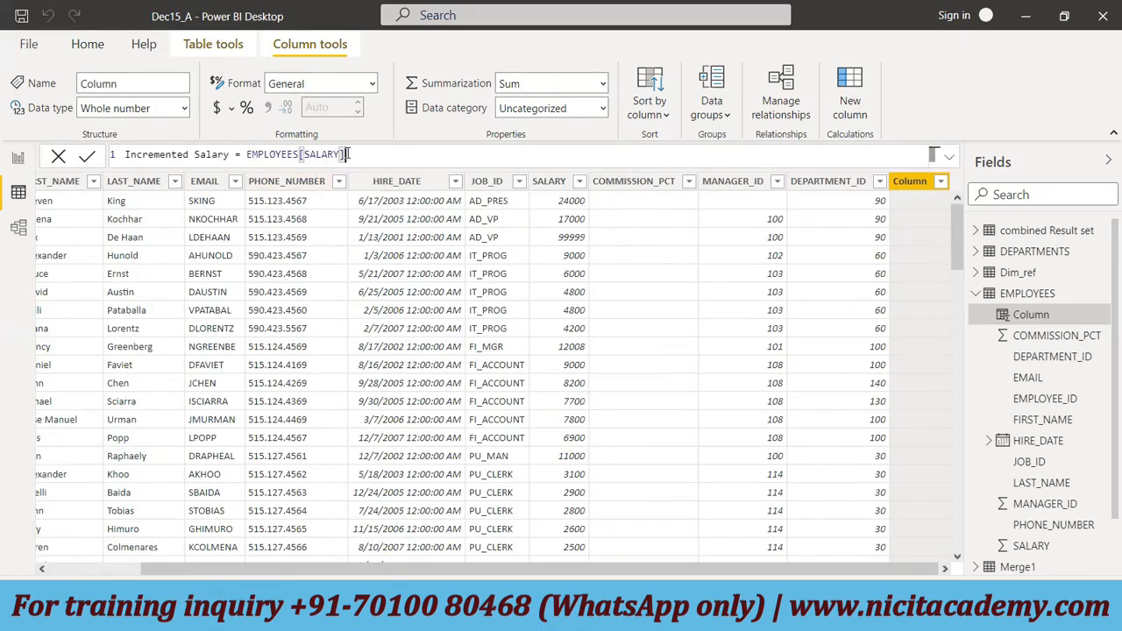
text(*0.1)
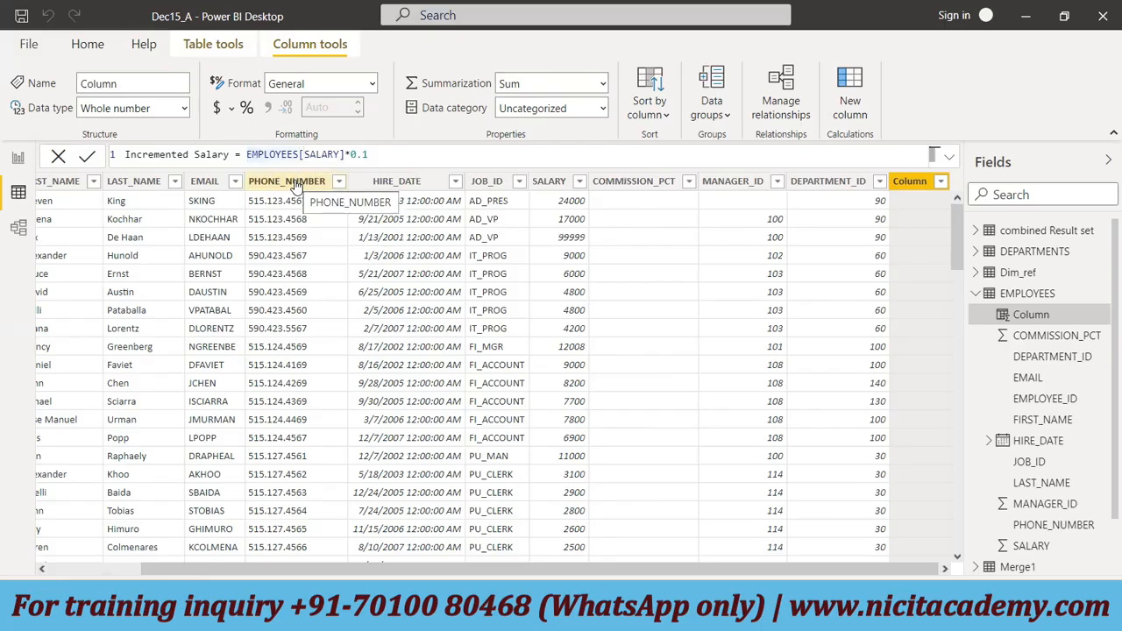
Extend the Incremented Salary formula to EMPLOYEES[SALARY] +(EMPLOYEES[SALARY]*0.1) and commit it.
text(e)
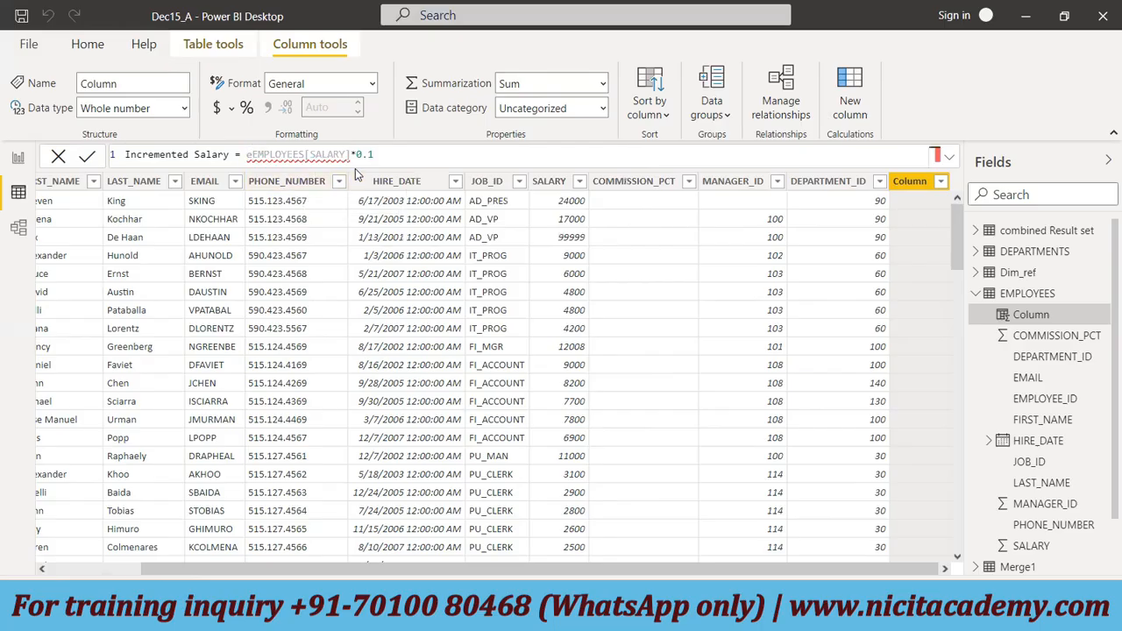
key(BackSpace)
text(salar)
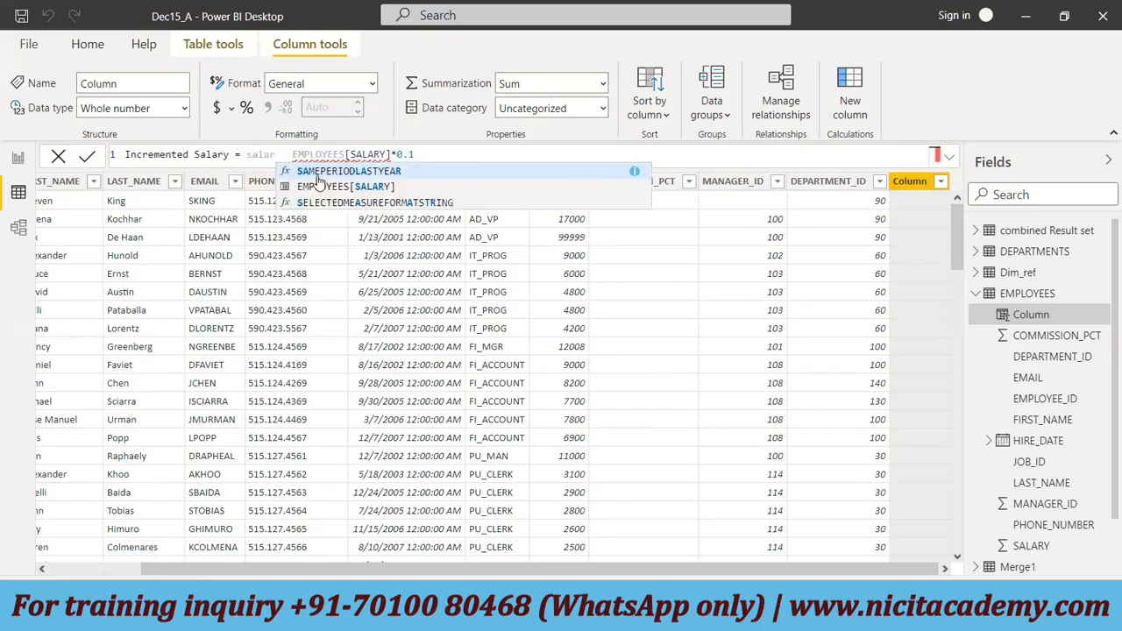
click(332, 185)
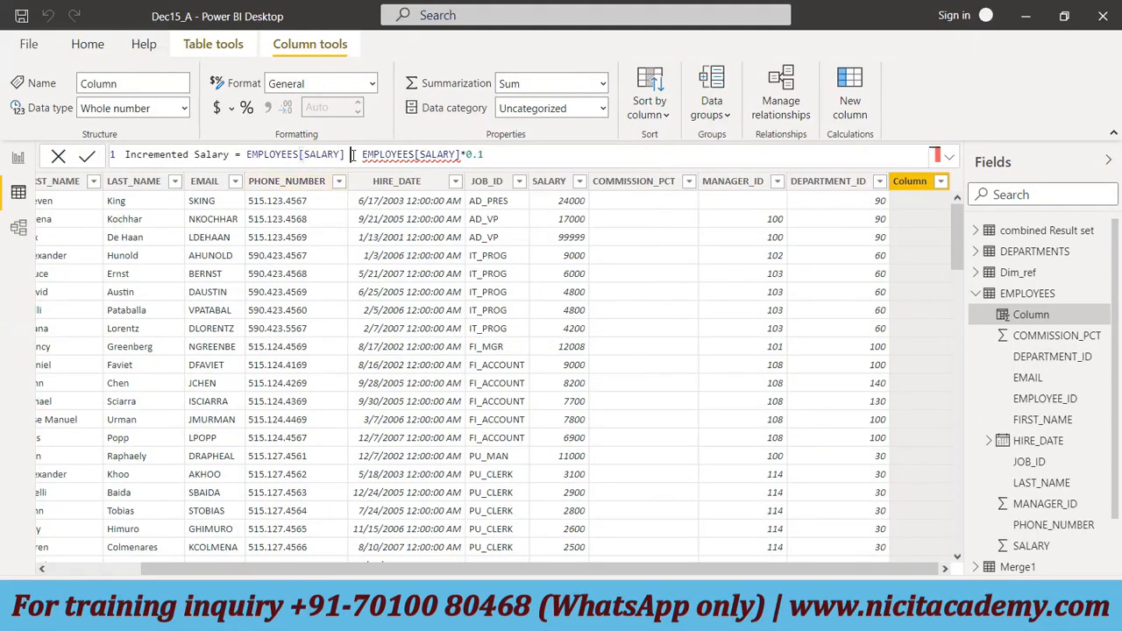
text(+()
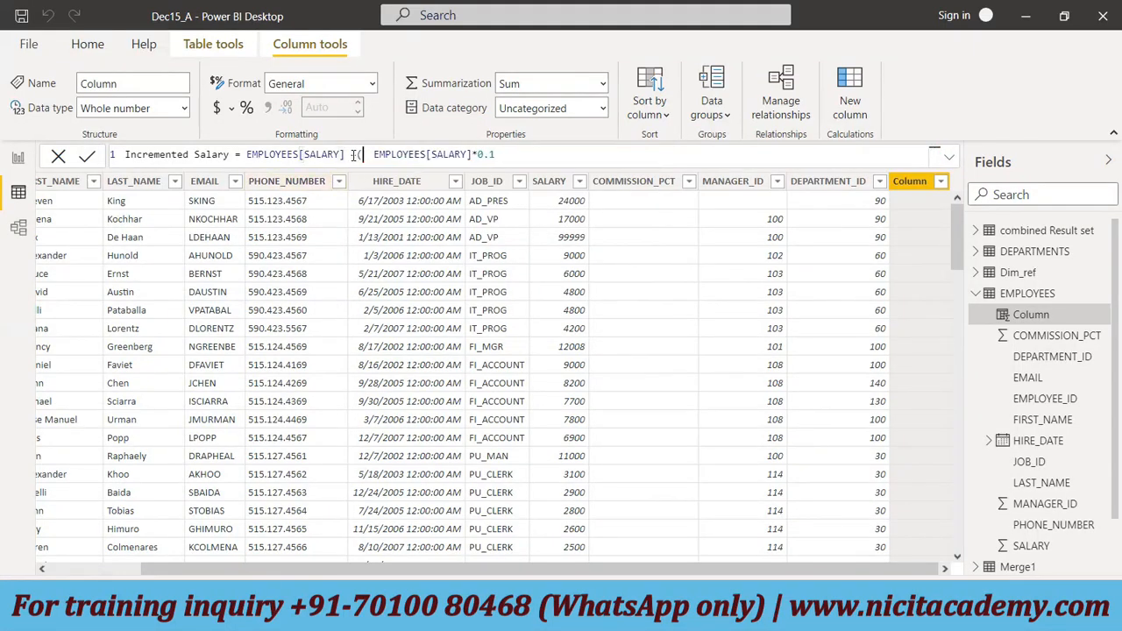
key(Delete)
key(Delete)
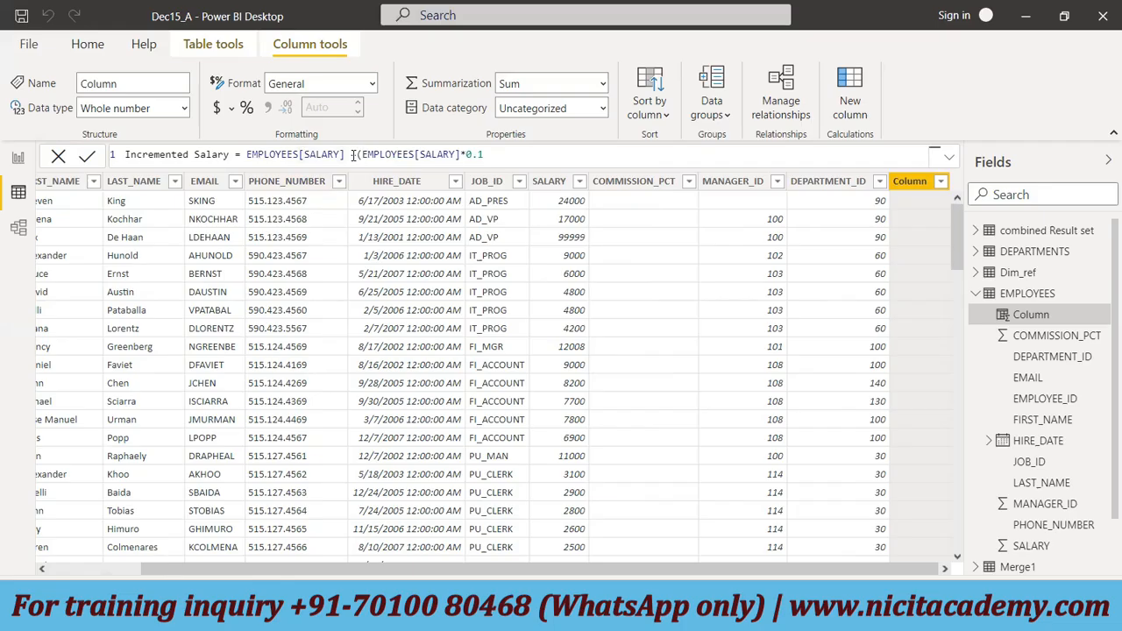
click(506, 154)
text())
key(Return)
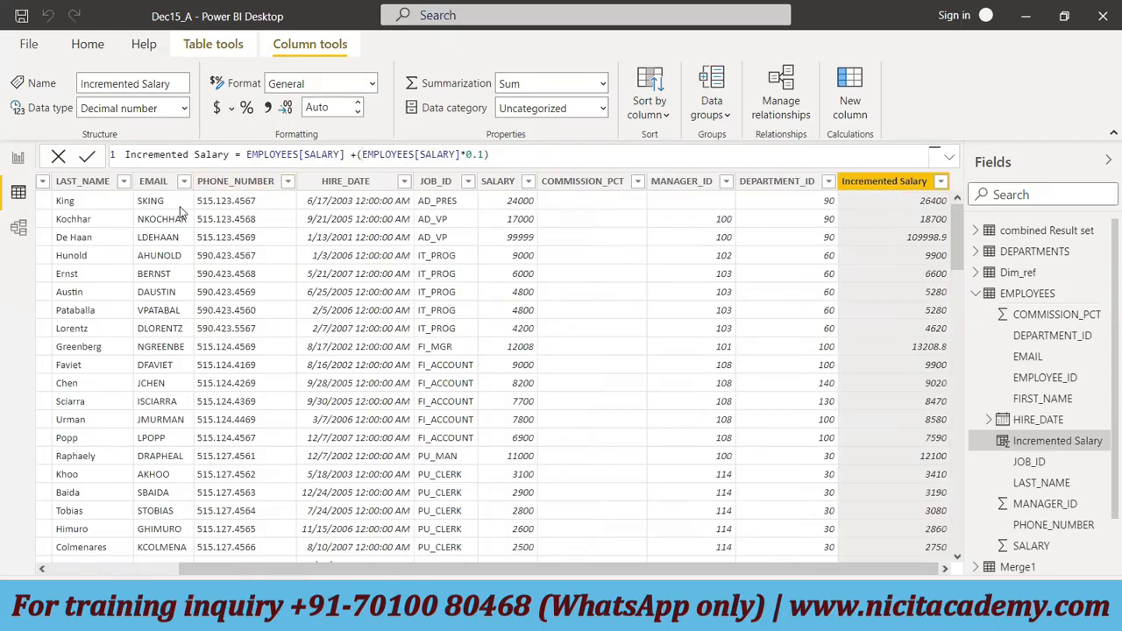
Create an EMPLOYEES measure named "sum incrementd salary" with the formula SUM(EMPLOYEES[Incremented Salary]).
click(522, 211)
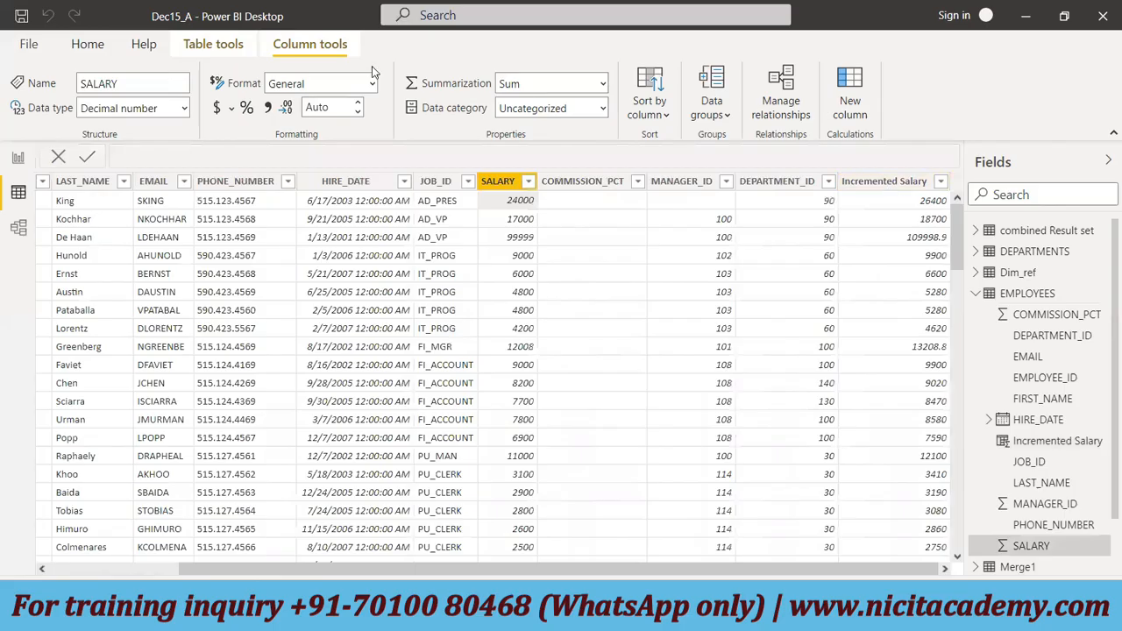
click(213, 43)
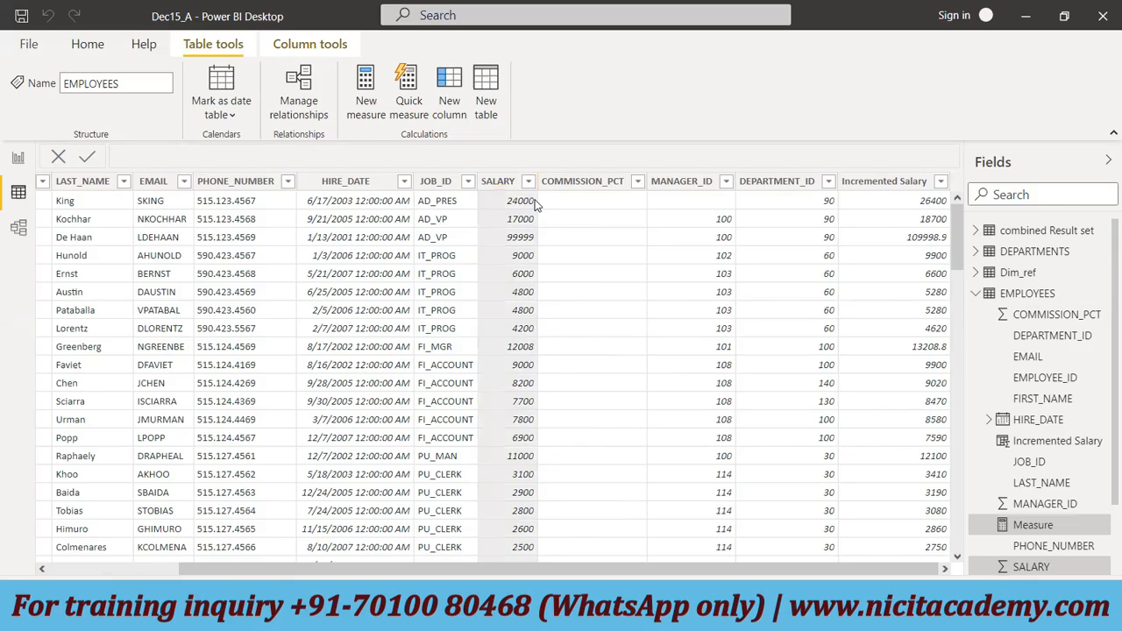
double_click(163, 156)
text(s)
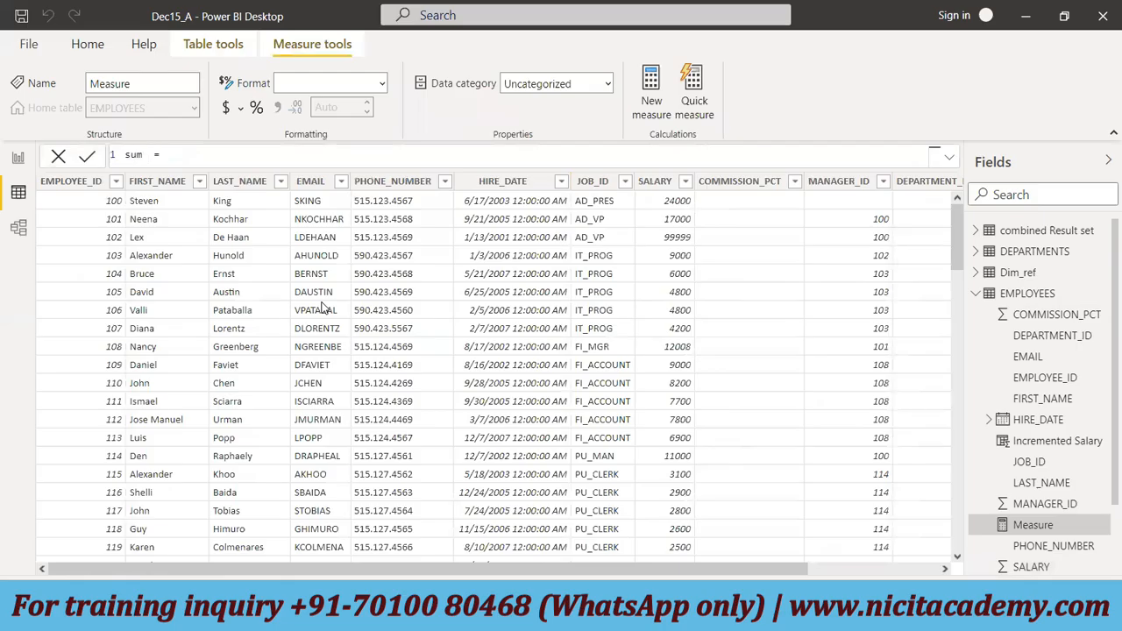
text(um incrementd salary = sum)
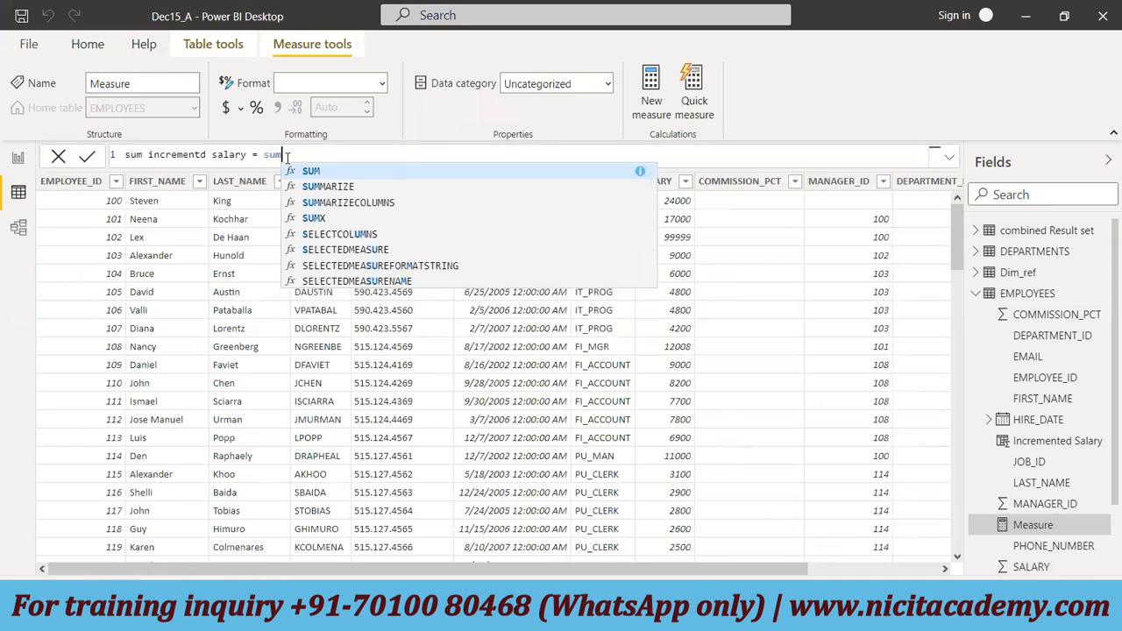
key(Tab)
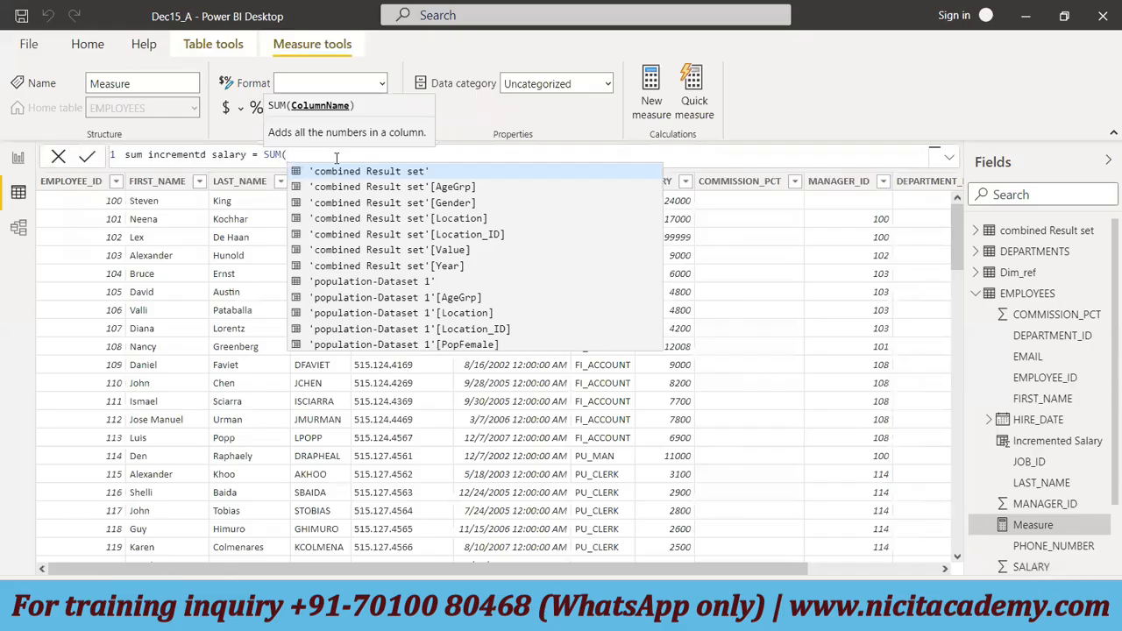
text(sa)
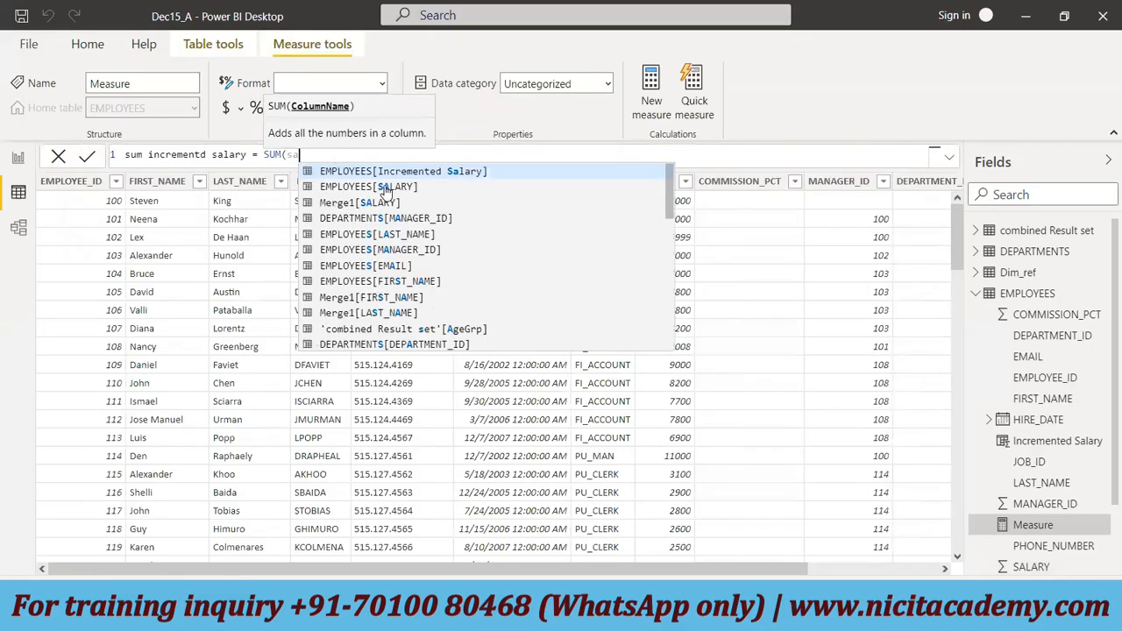
click(373, 187)
text())
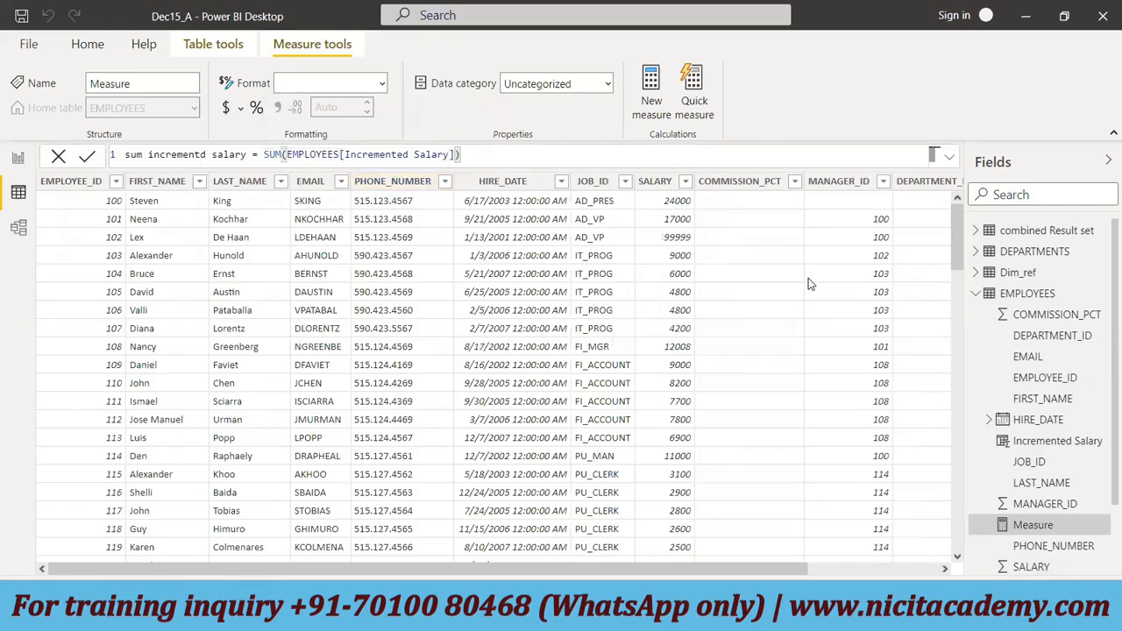
key(Return)
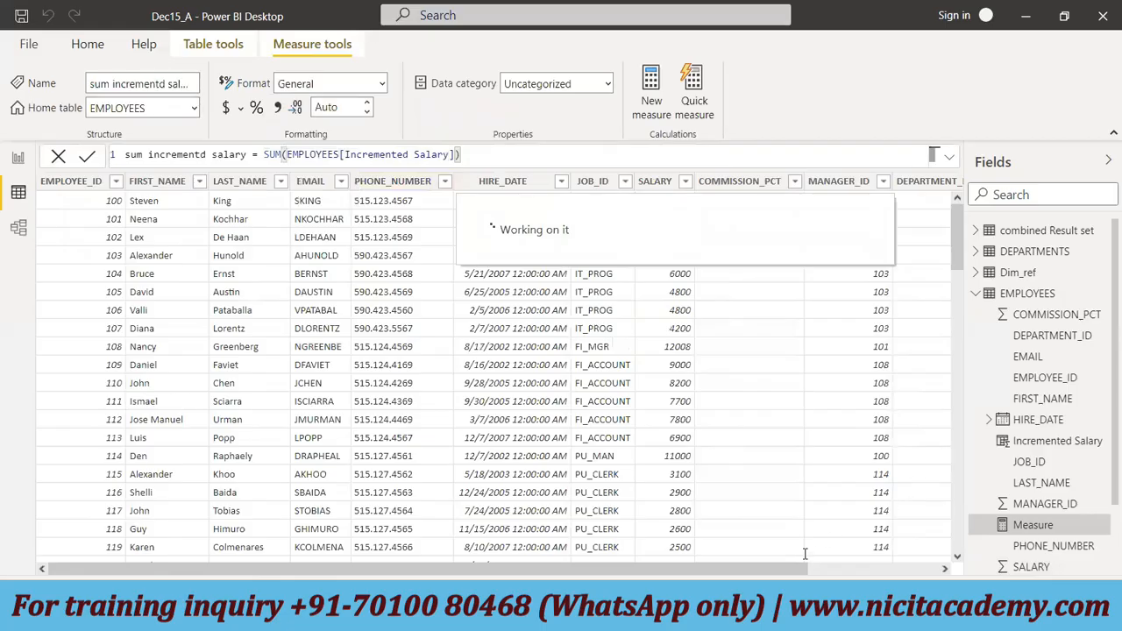
Review the new column and measure in EMPLOYEES, and add the Incremented Salary field to the blank report page.
drag(787, 569, 919, 568)
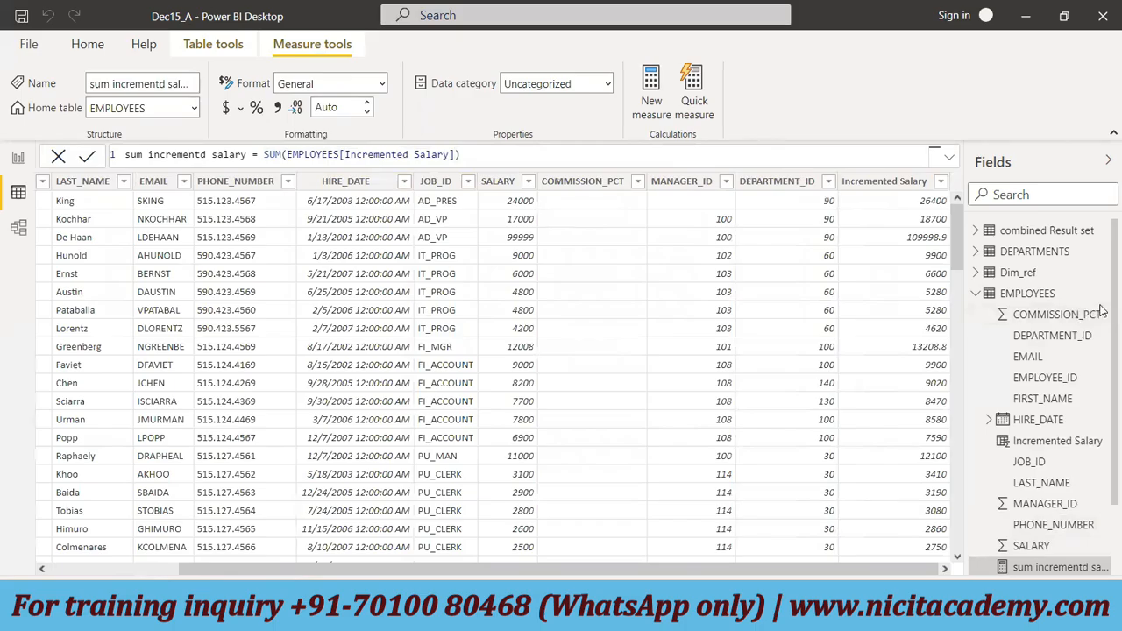
scroll(1103, 326, down, 2)
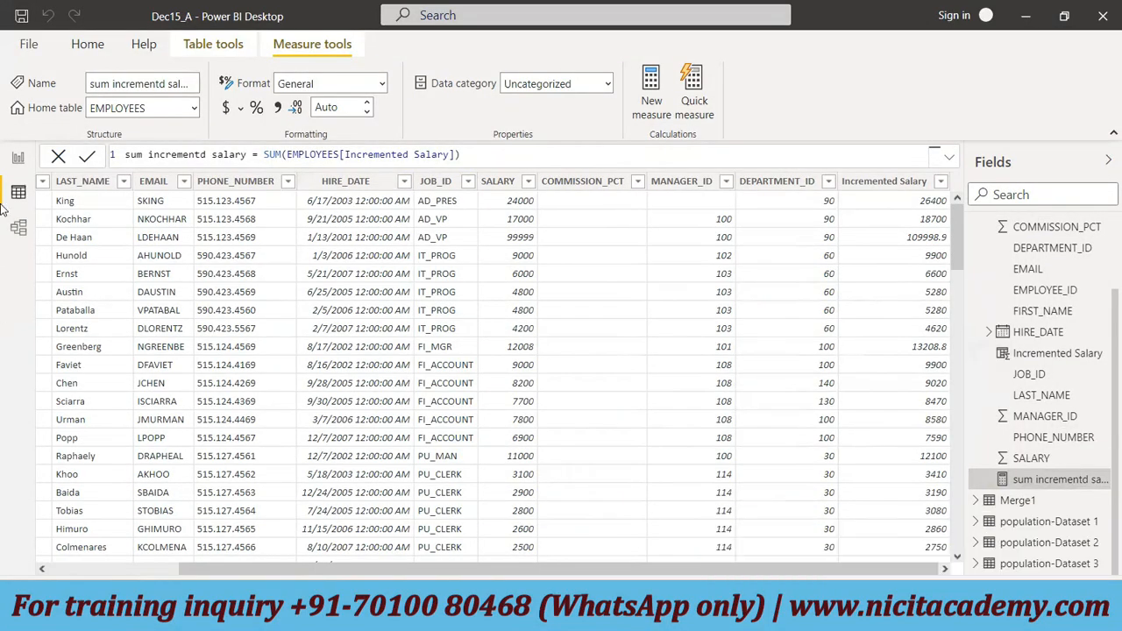
click(17, 159)
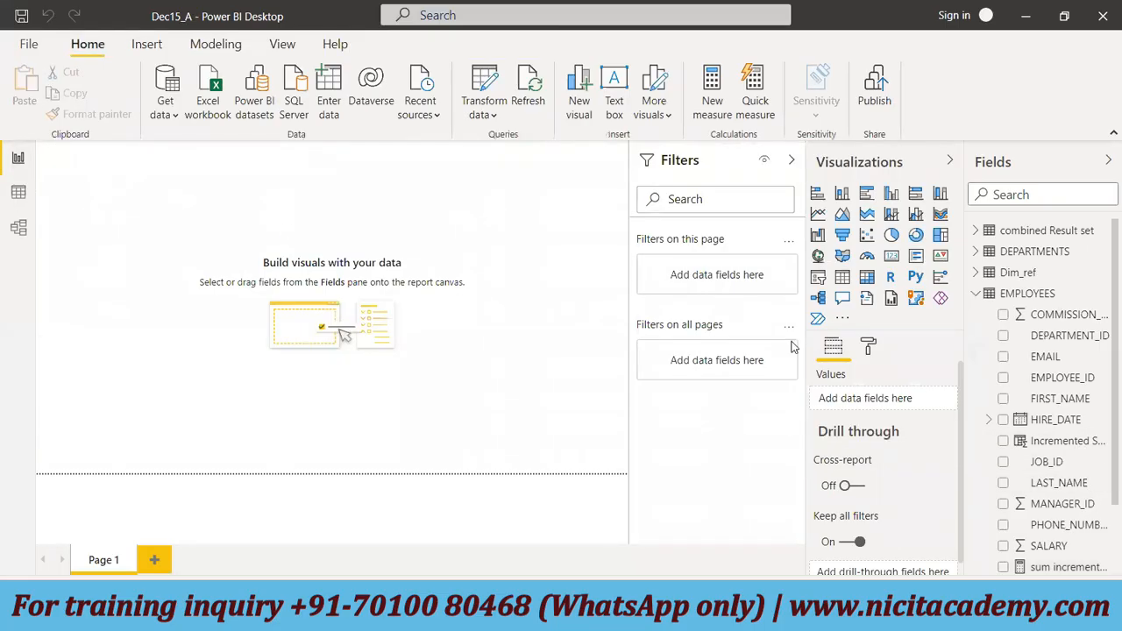
click(1003, 440)
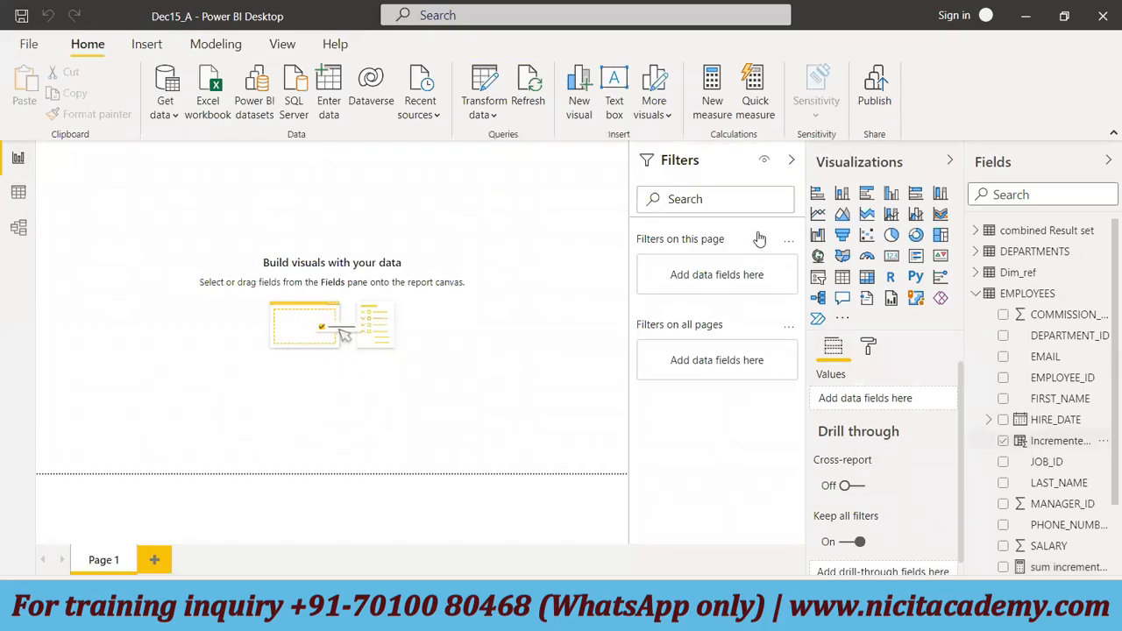
Change the Incremented Salary visual to a card and move it slightly down and inward from the page's upper-left corner.
click(891, 255)
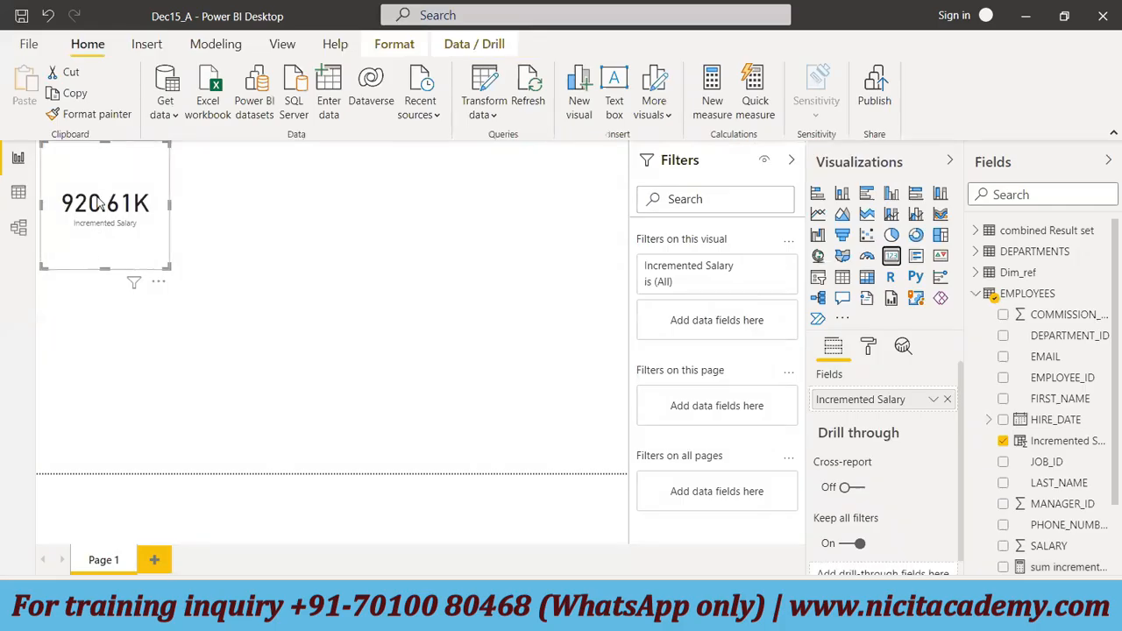
drag(107, 169, 107, 192)
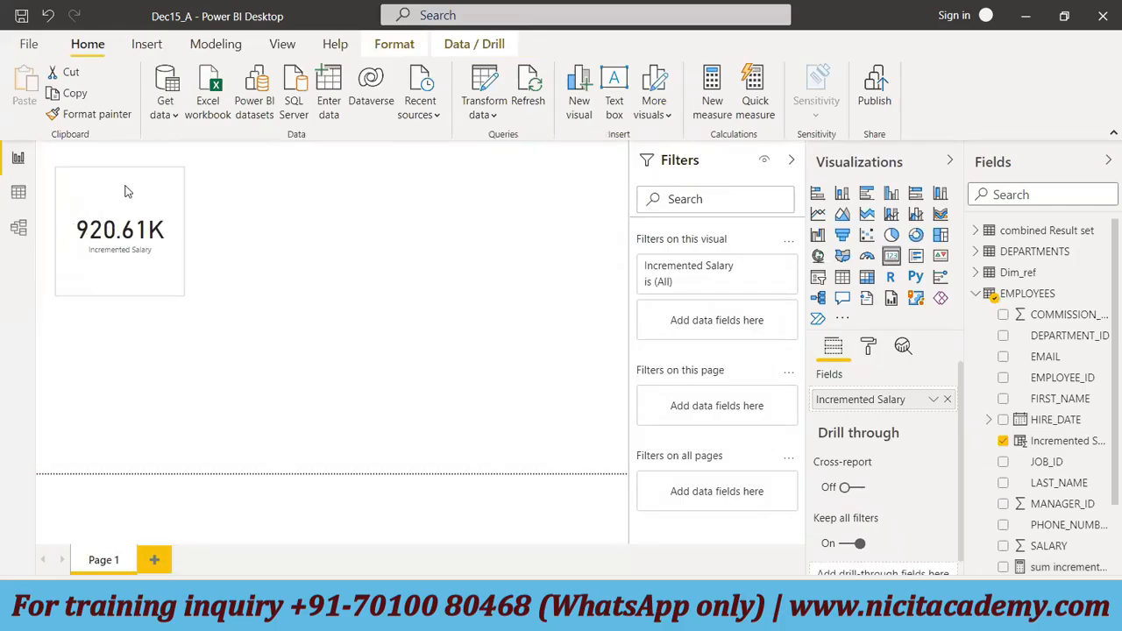
click(313, 206)
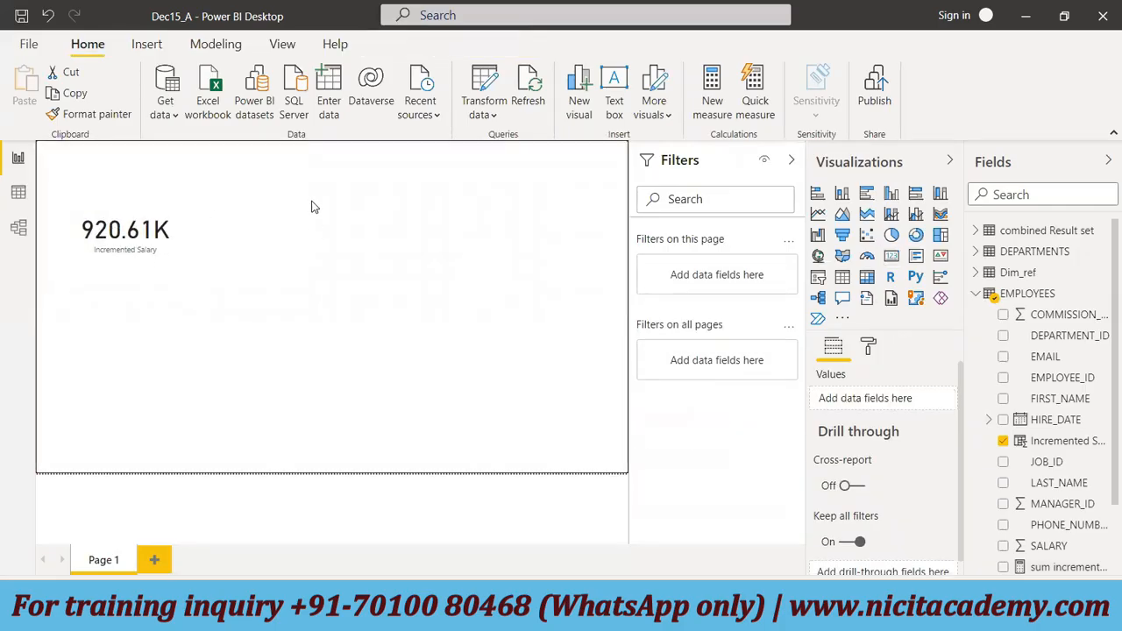
Turn on the border for the Incremented Salary card.
click(134, 202)
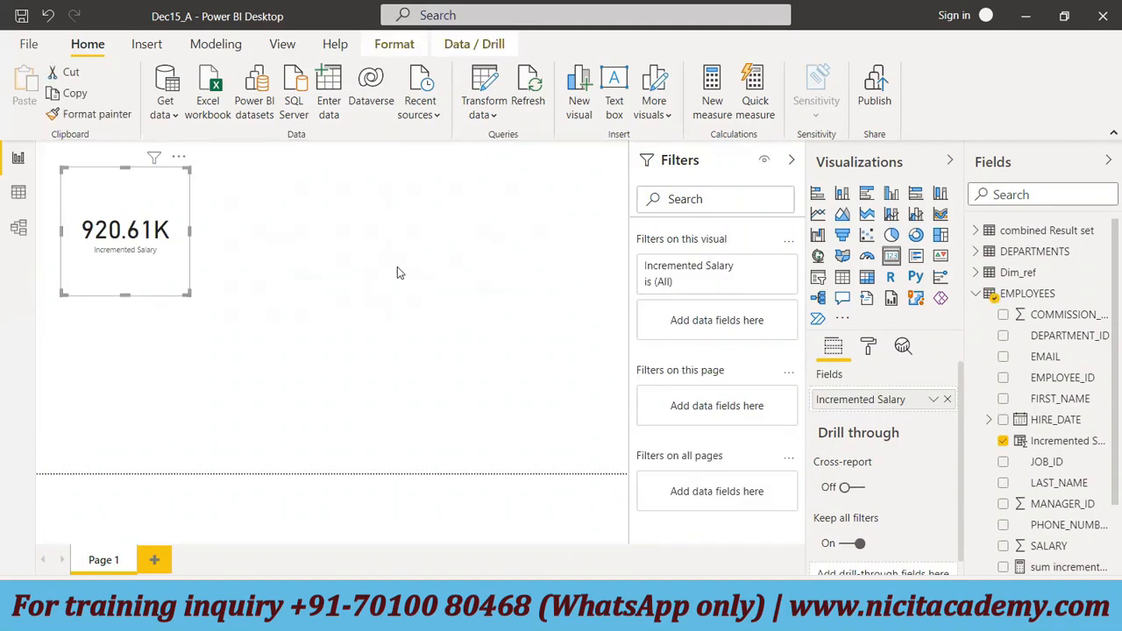
click(868, 347)
scroll(909, 466, down, 2)
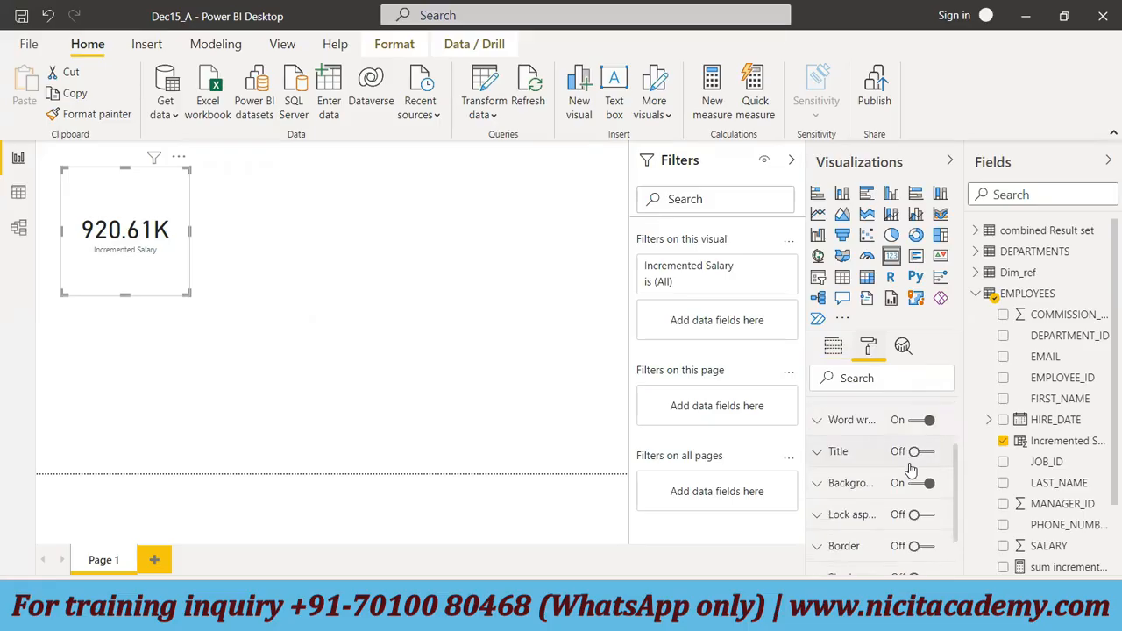
scroll(914, 484, down, 2)
click(921, 472)
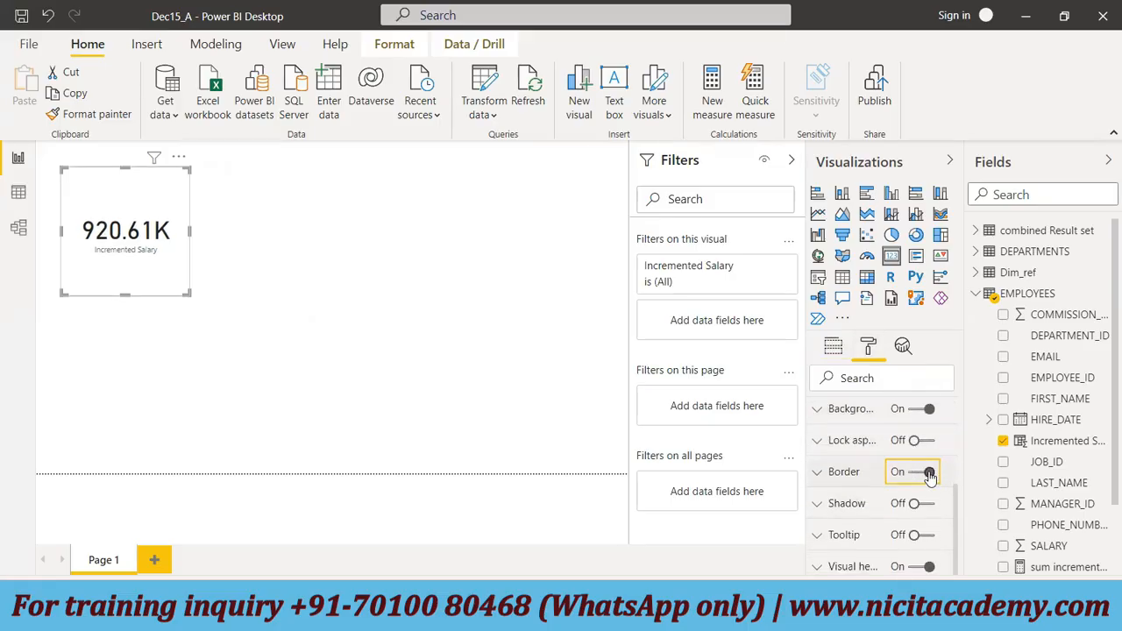
click(274, 254)
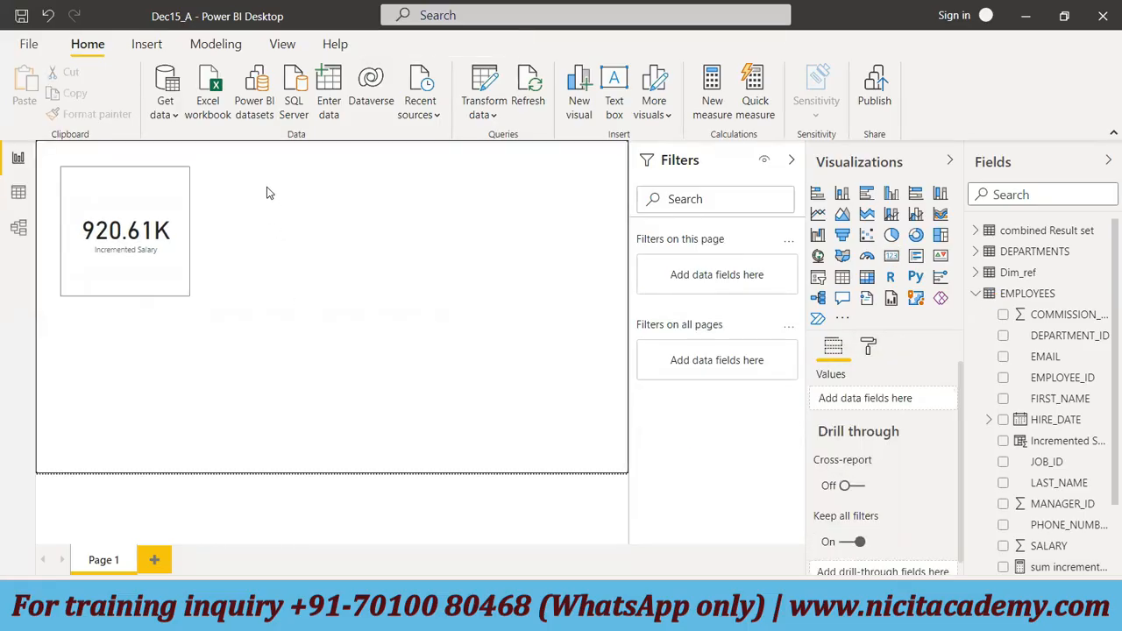
Add the sum incrementd salary measure to the page as a card and place it beside the Incremented Salary card.
scroll(1035, 438, down, 1)
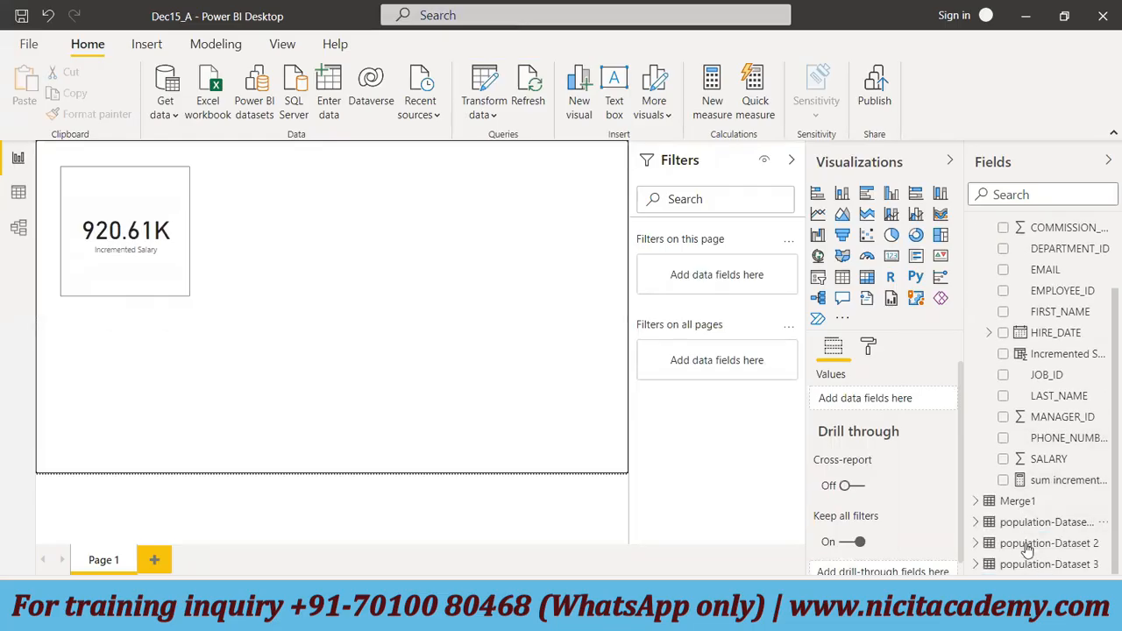
drag(1077, 488, 399, 219)
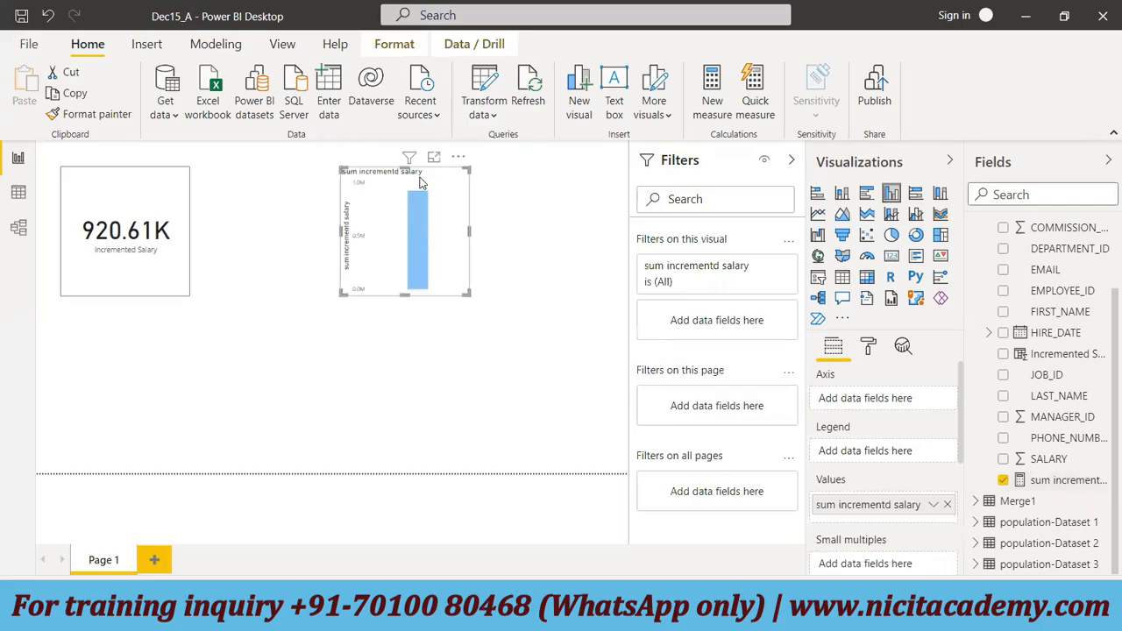
click(892, 256)
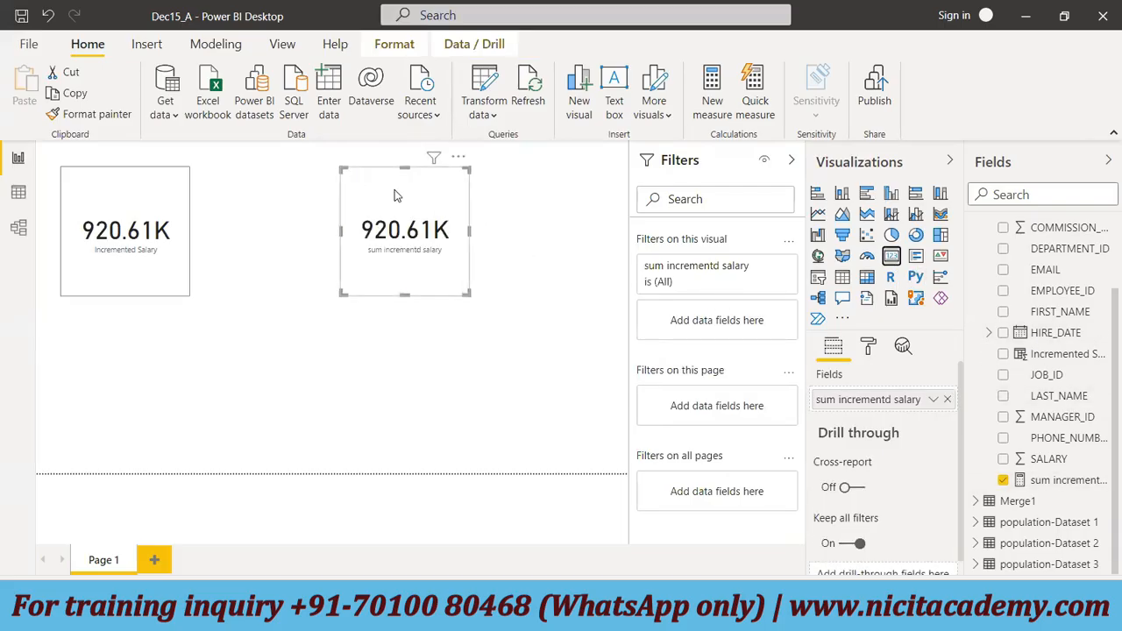
drag(380, 192, 283, 191)
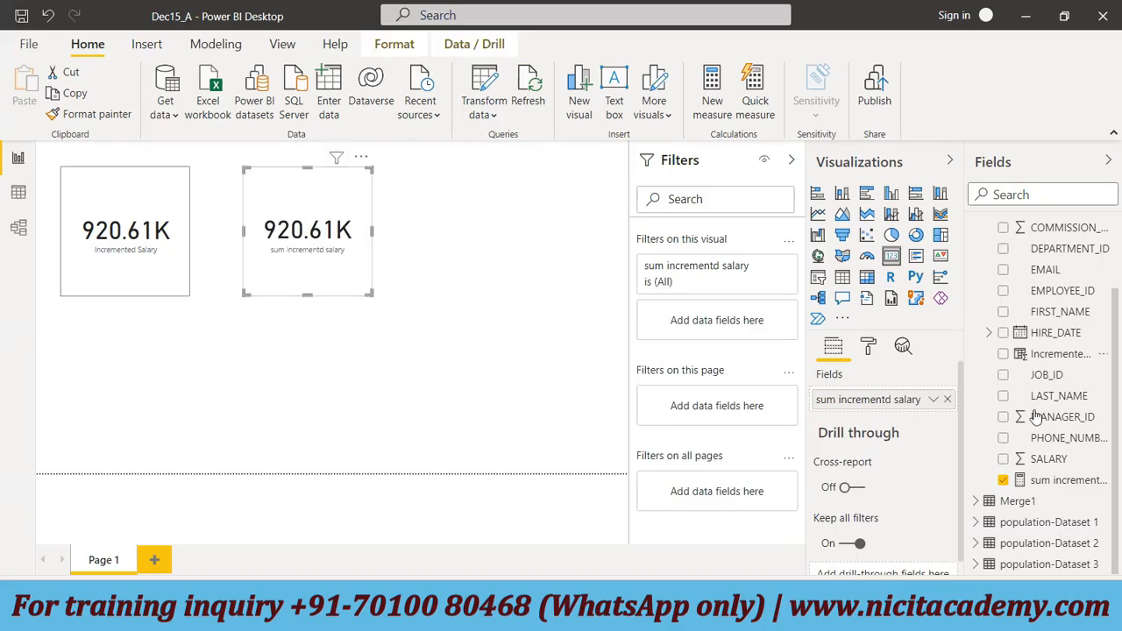
scroll(1083, 424, up, 2)
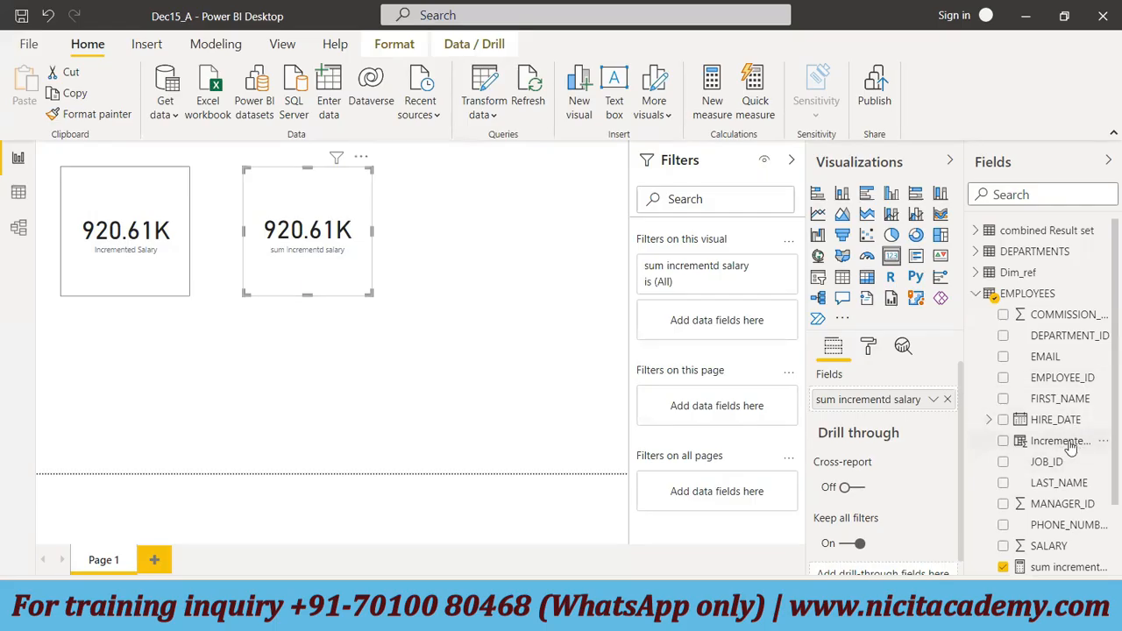
click(288, 367)
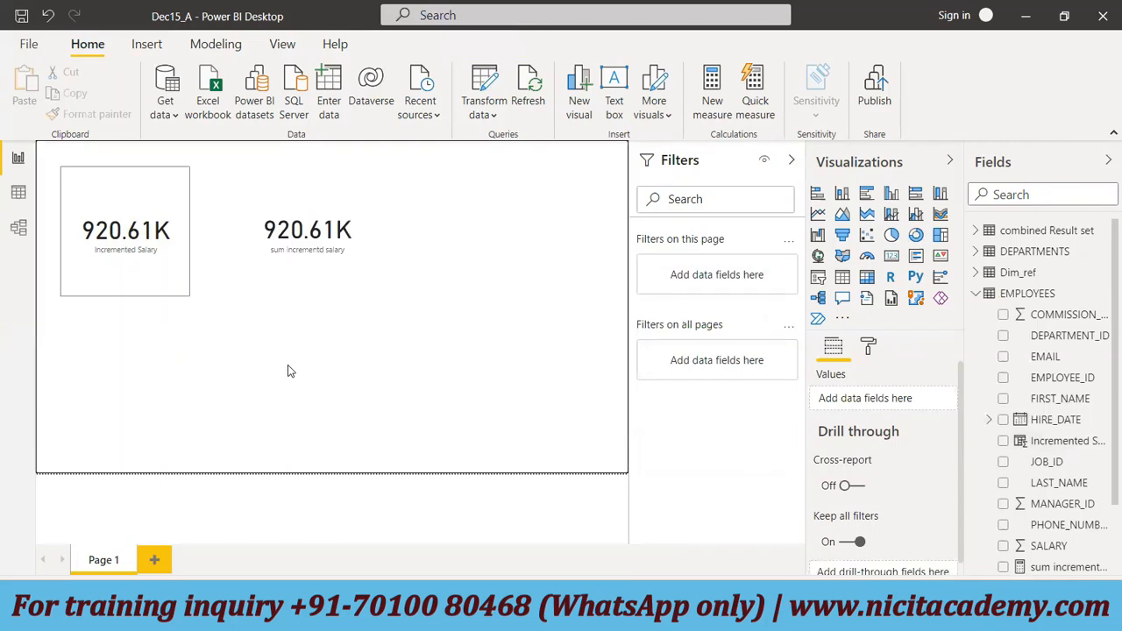
Turn on the border for the sum incrementd salary card.
click(333, 256)
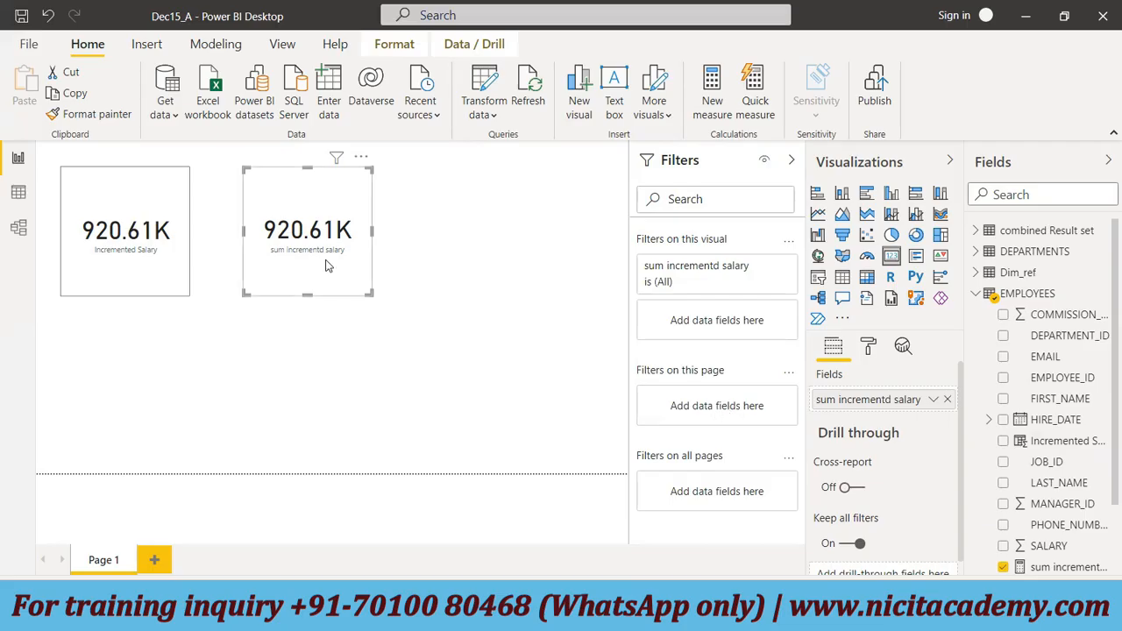
click(868, 349)
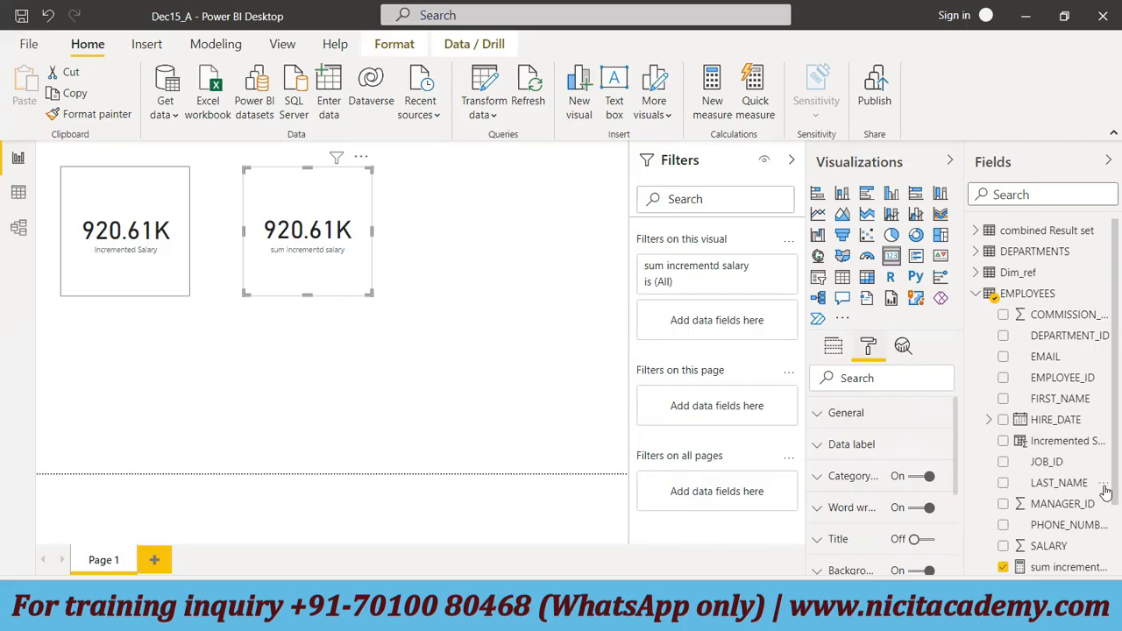
scroll(855, 482, down, 3)
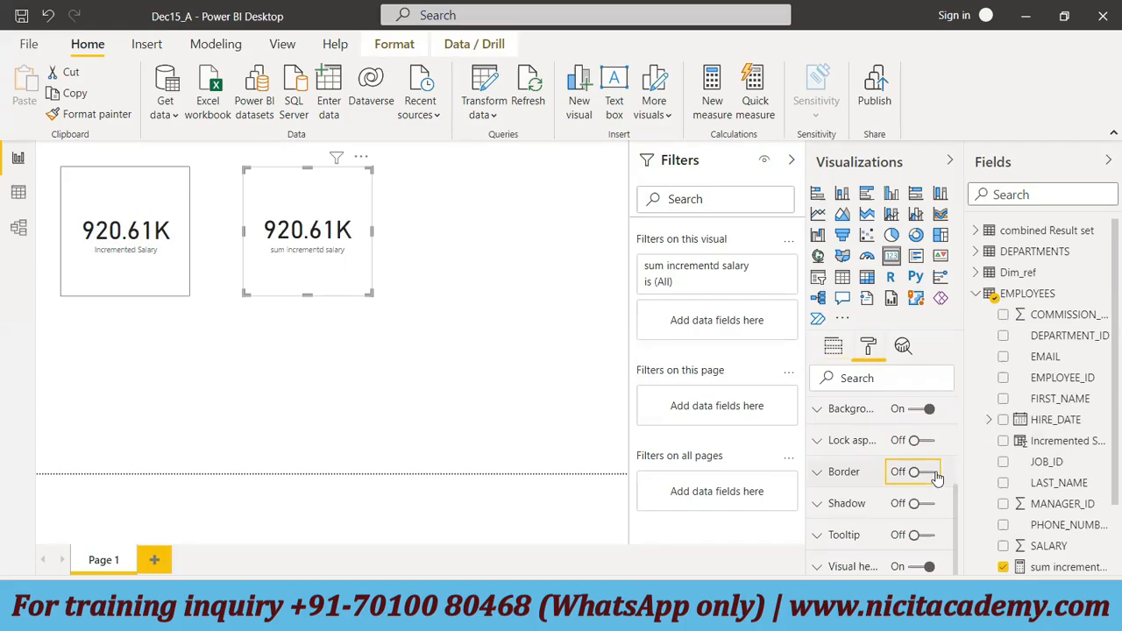
click(933, 475)
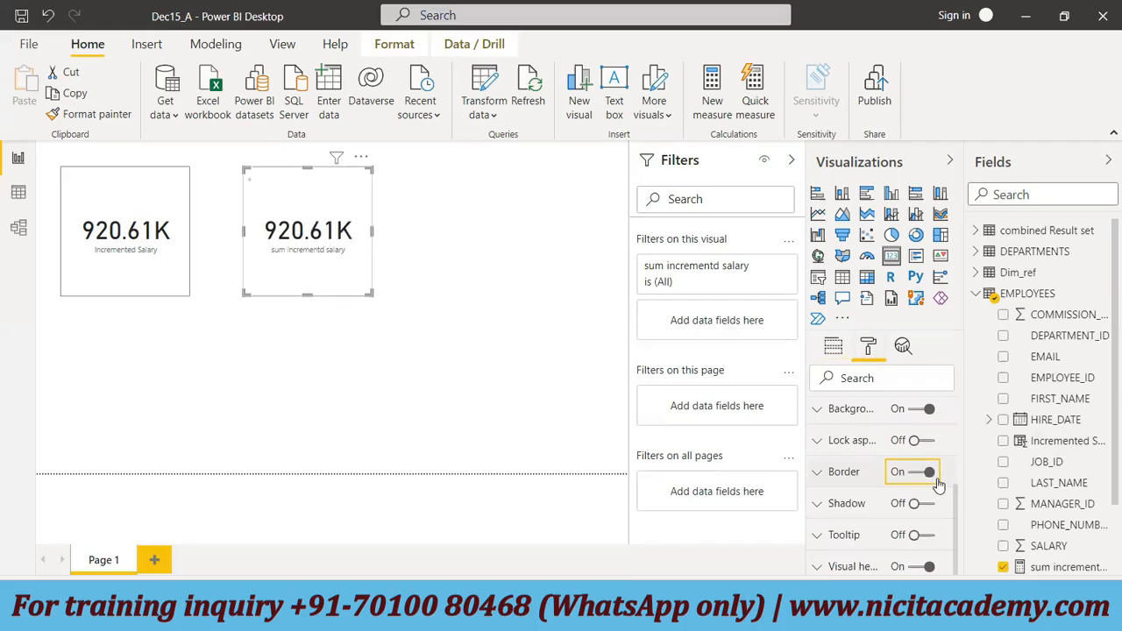
click(432, 362)
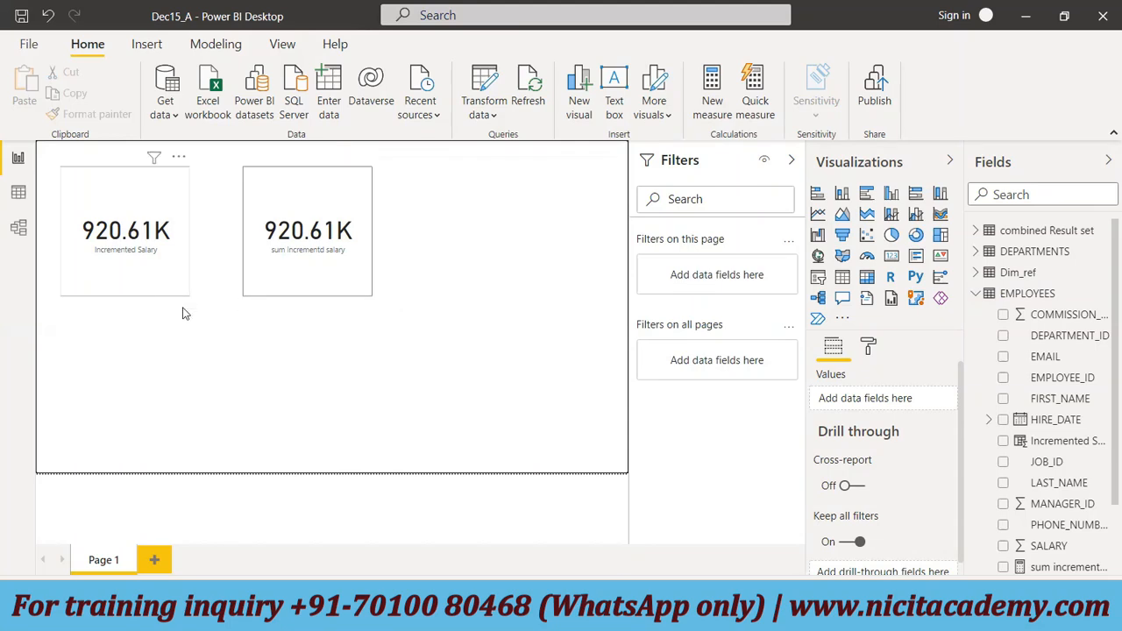
Switch to the Notepad notes, highlight the calculation types up to Calculated Tables, and return to Power BI Desktop.
key(alt+Tab)
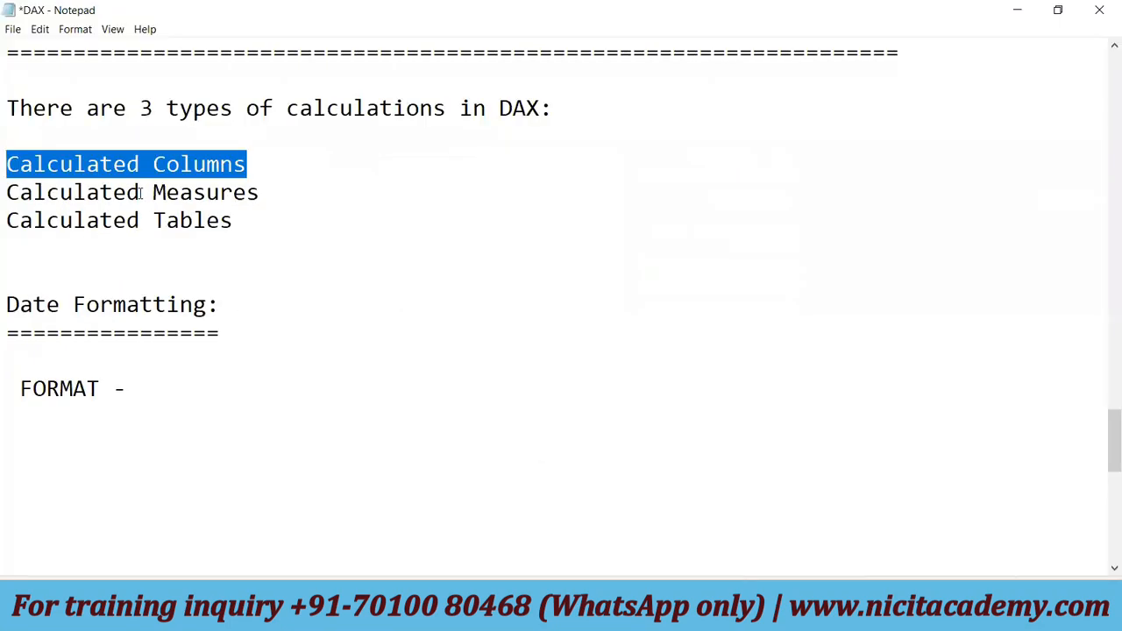
drag(259, 196, 7, 168)
drag(232, 221, 7, 220)
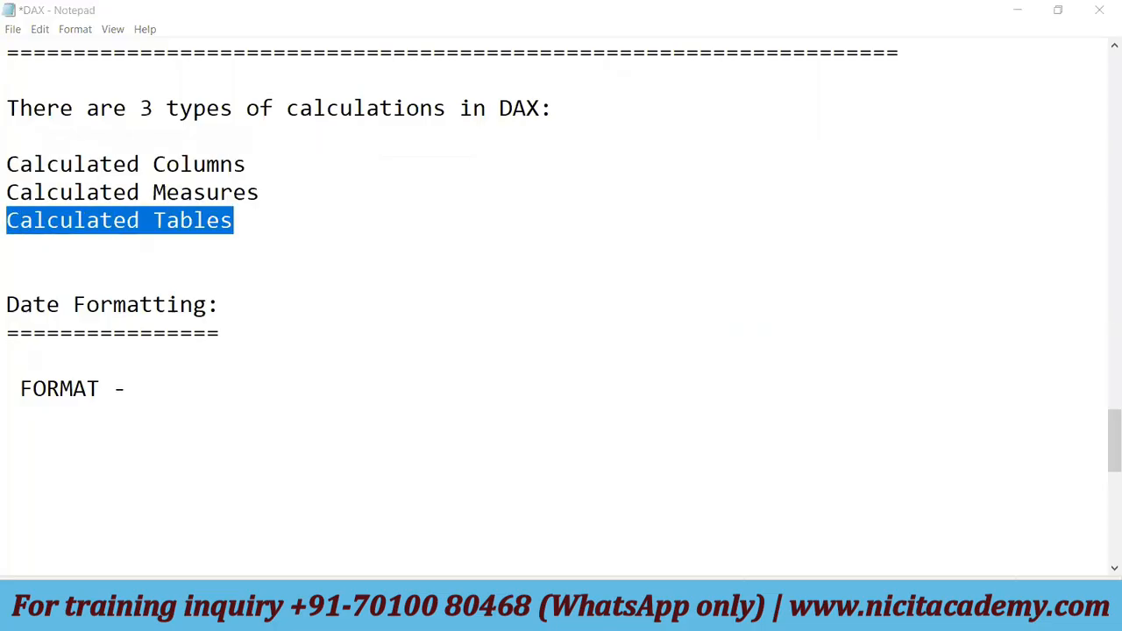
key(alt+Tab)
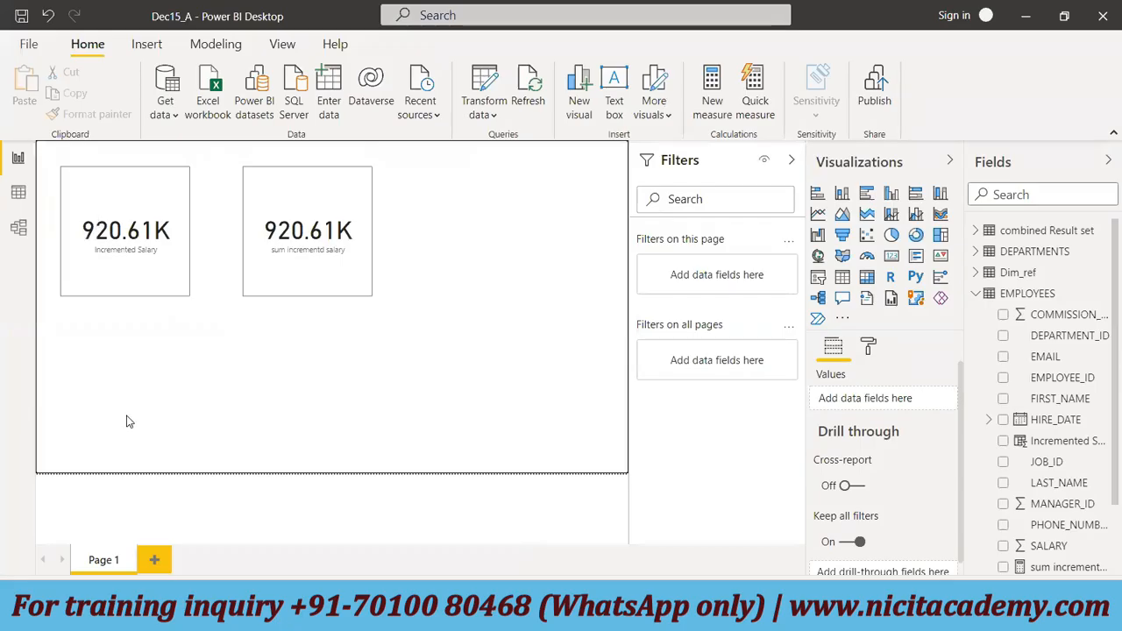
Move the sum incrementd salary card closer to the Incremented Salary card, keeping both aligned.
click(159, 200)
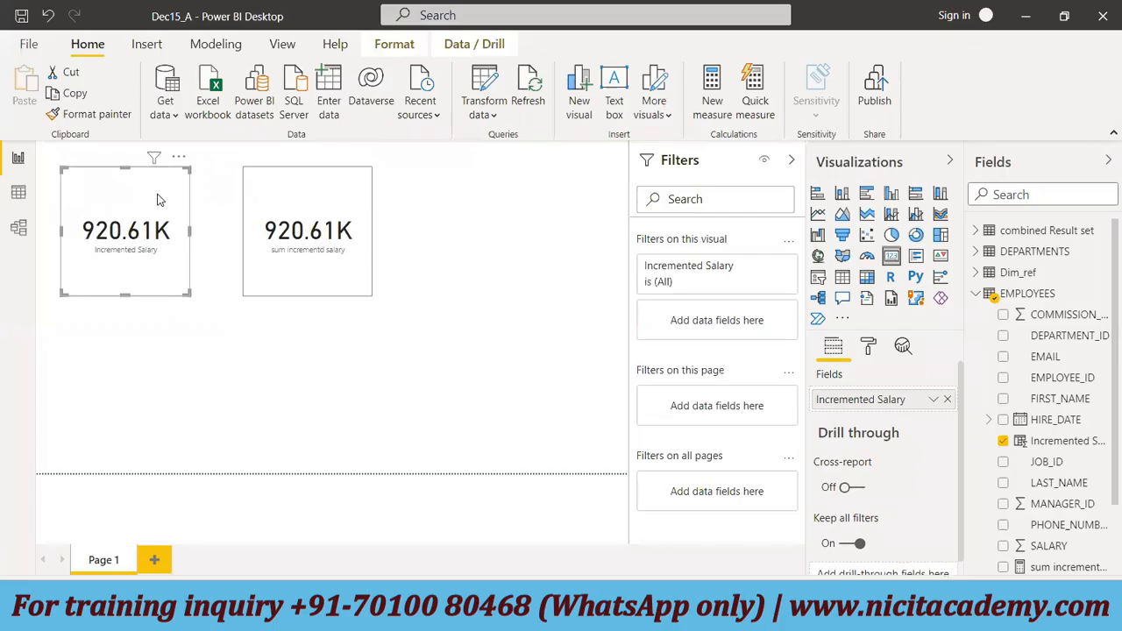
click(294, 193)
drag(306, 184, 271, 184)
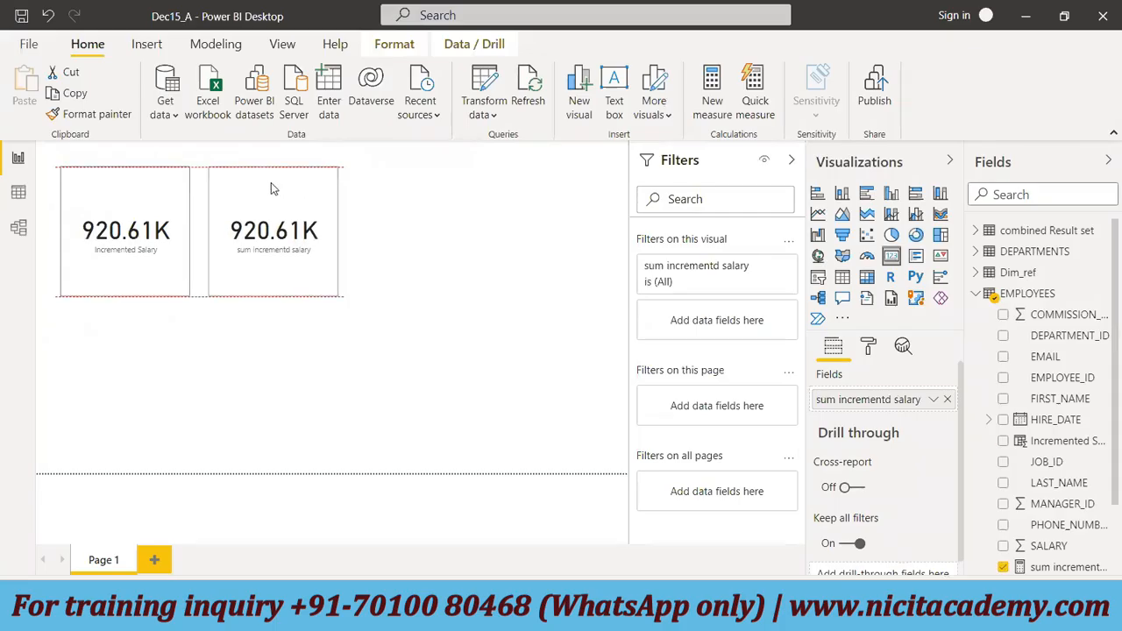
click(155, 182)
click(302, 197)
click(403, 181)
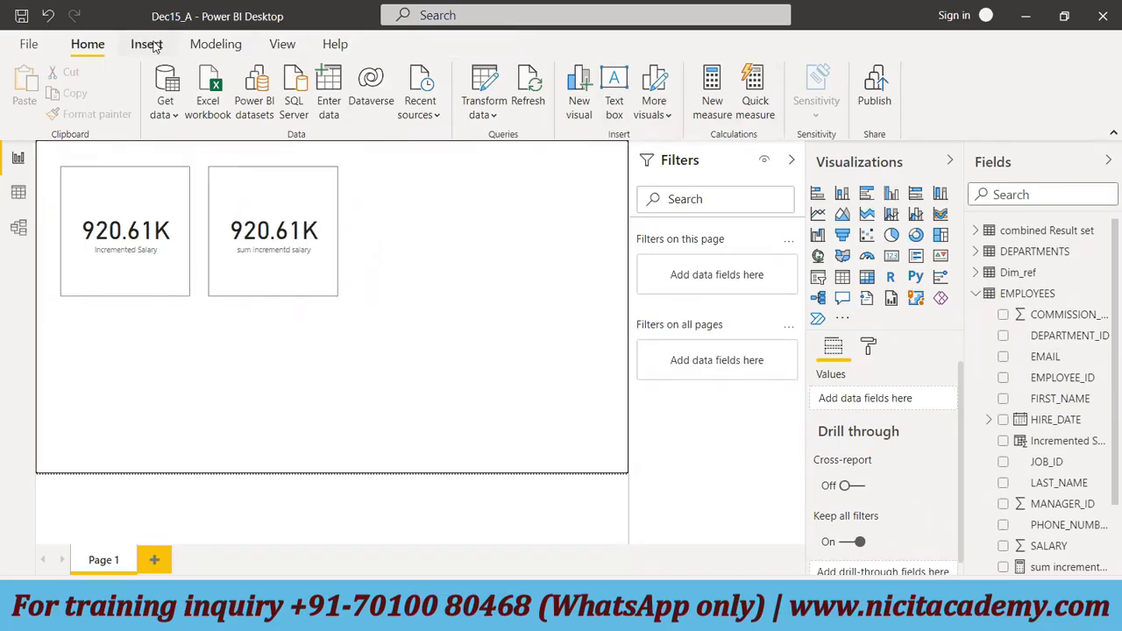
Start a new calculated table in the data view, discard its blank definition, and return to the report page.
click(19, 193)
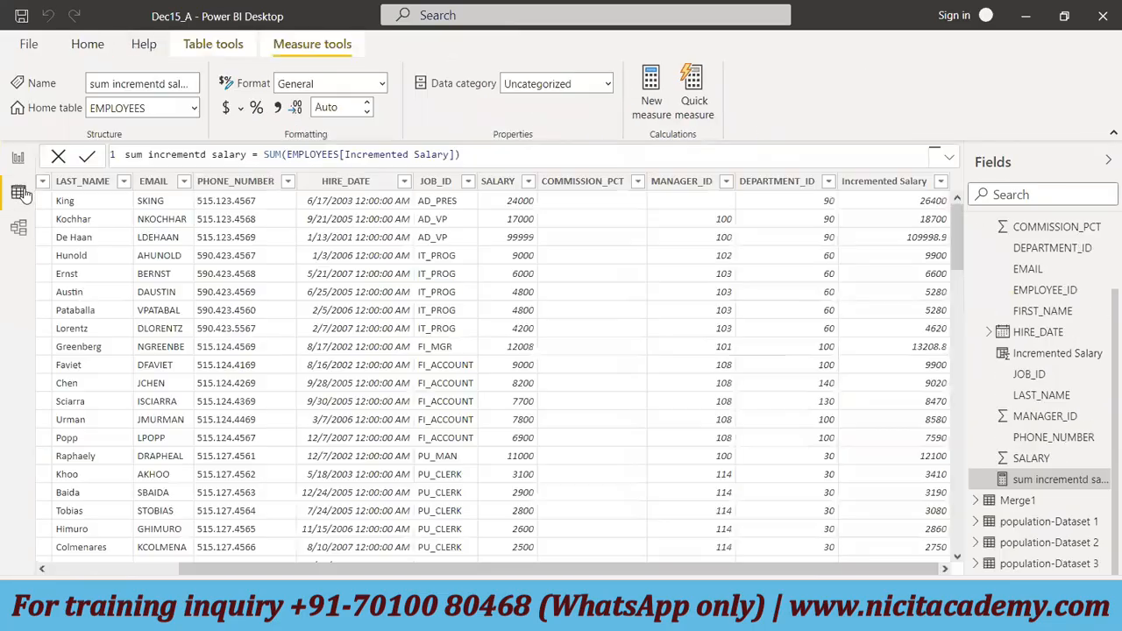
click(201, 45)
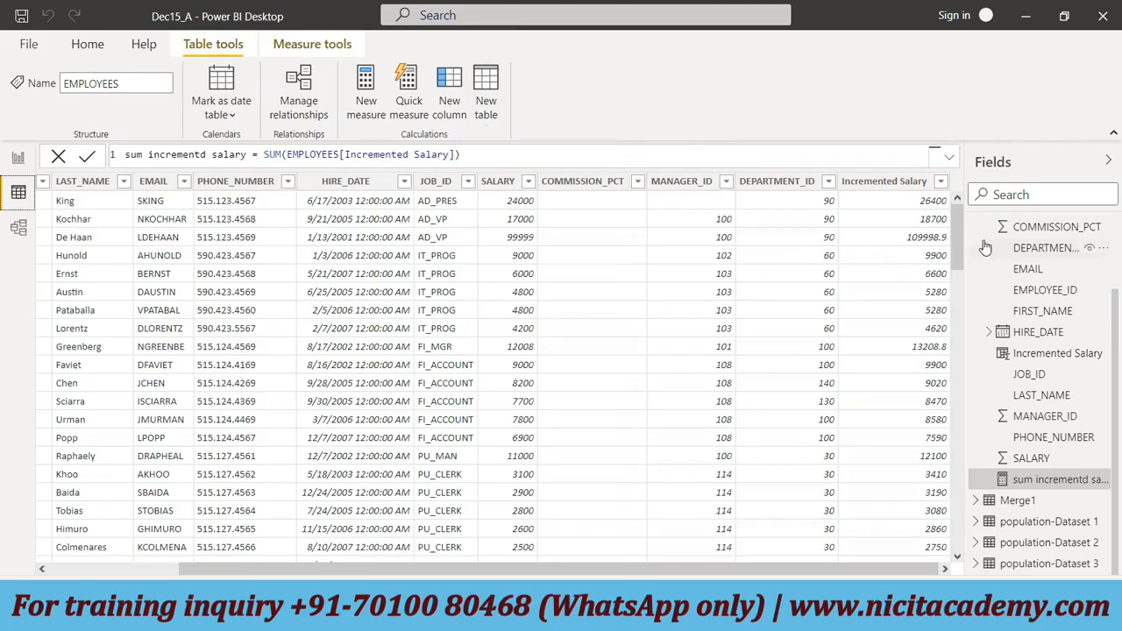
scroll(1056, 326, up, 1)
click(976, 294)
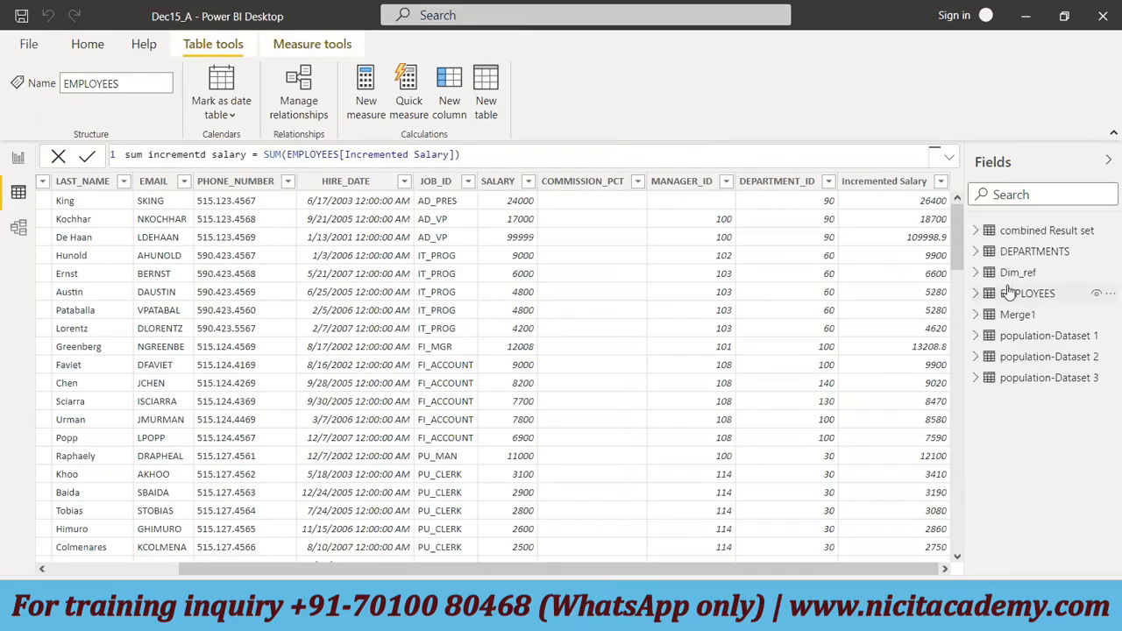
mouse_move(1034, 274)
click(488, 102)
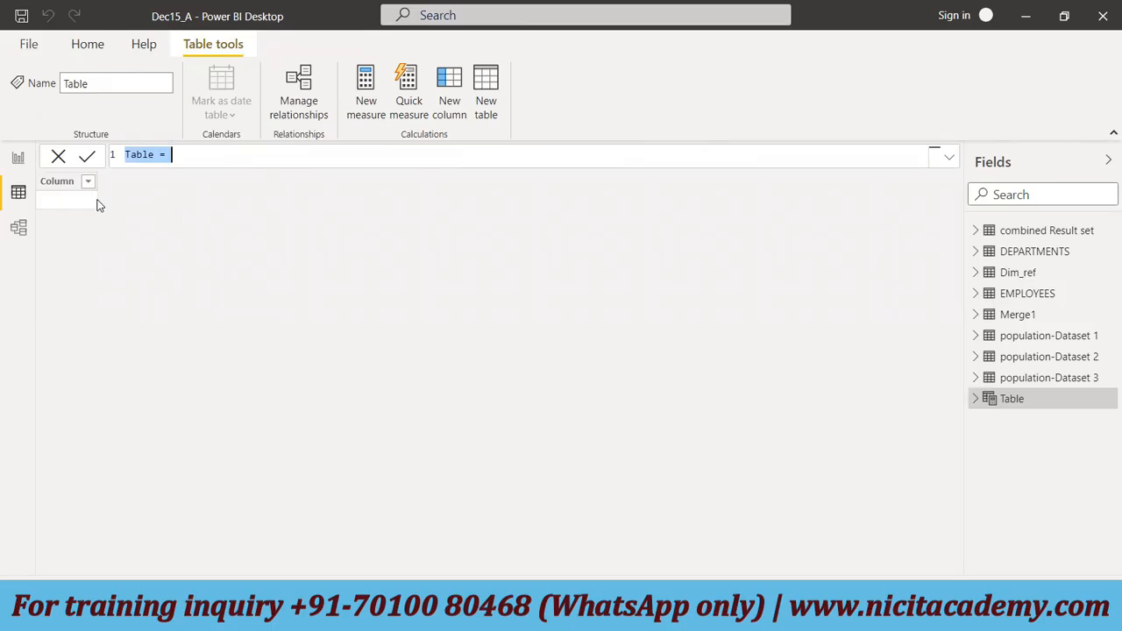
key(BackSpace)
key(Return)
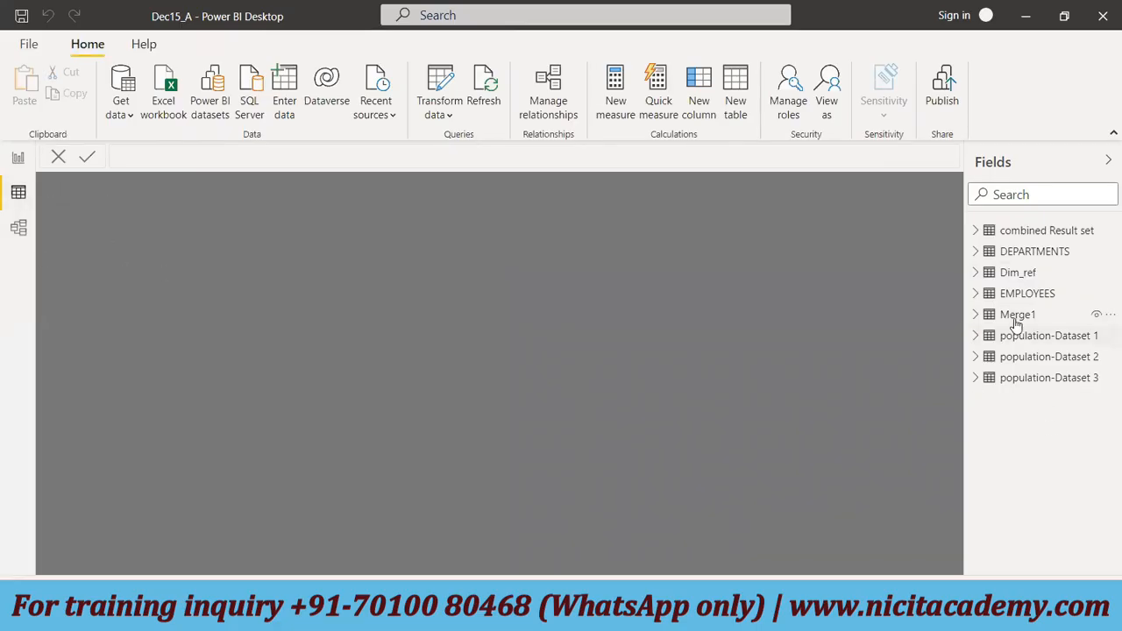
click(19, 160)
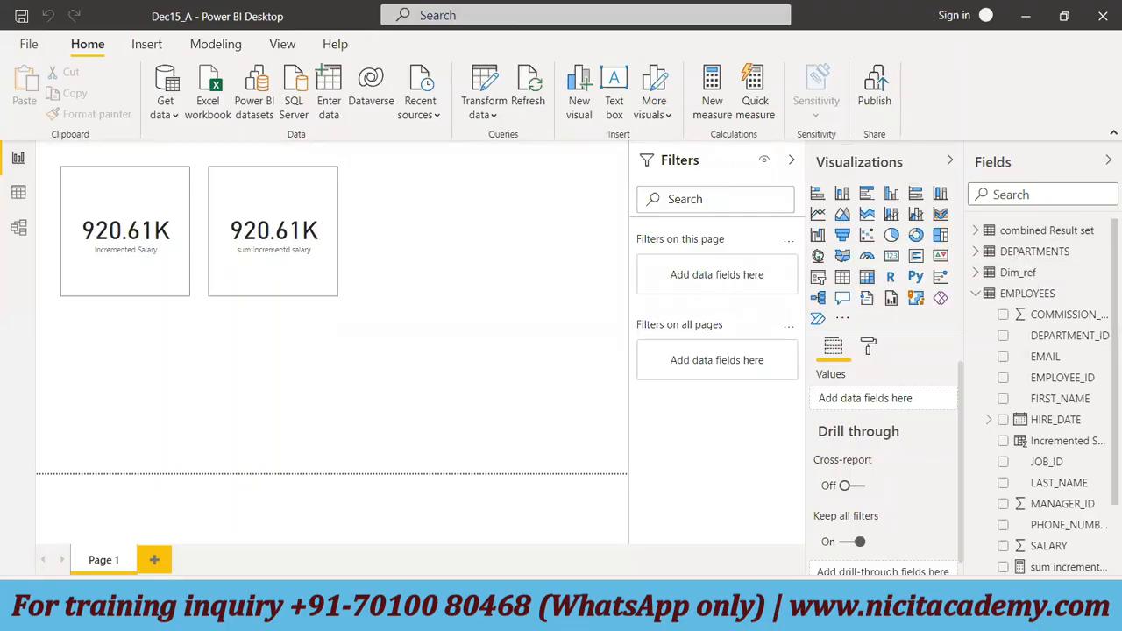
Switch to the Notepad notes and review the DAX overview, data types and operators sections.
click(629, 535)
scroll(484, 333, up, 10)
scroll(484, 333, up, 15)
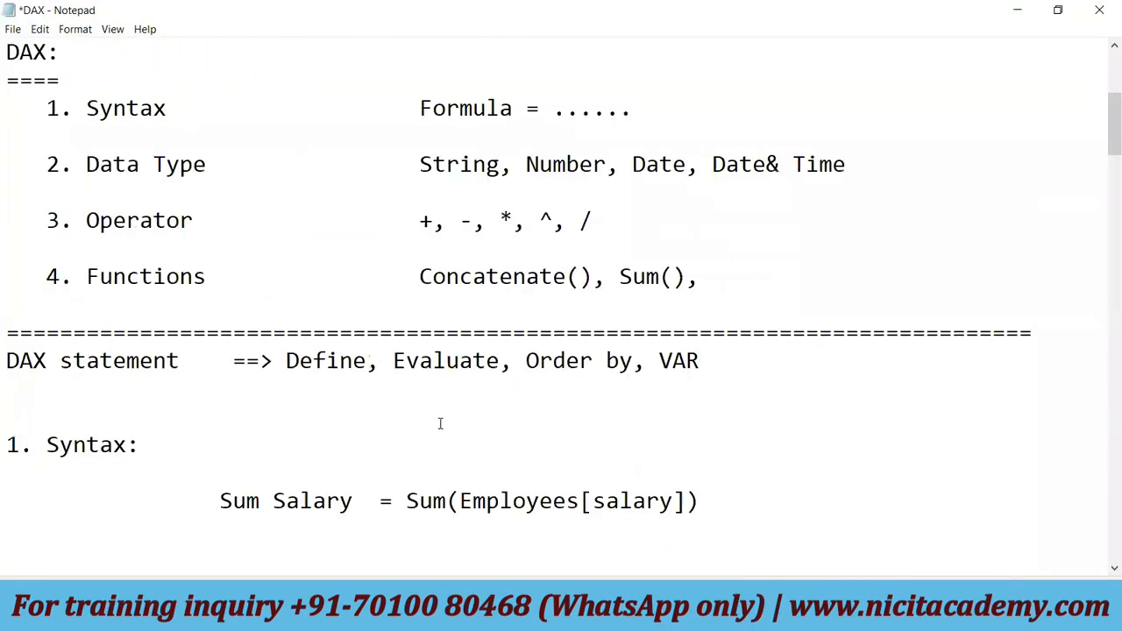
scroll(440, 423, up, 4)
scroll(440, 423, down, 2)
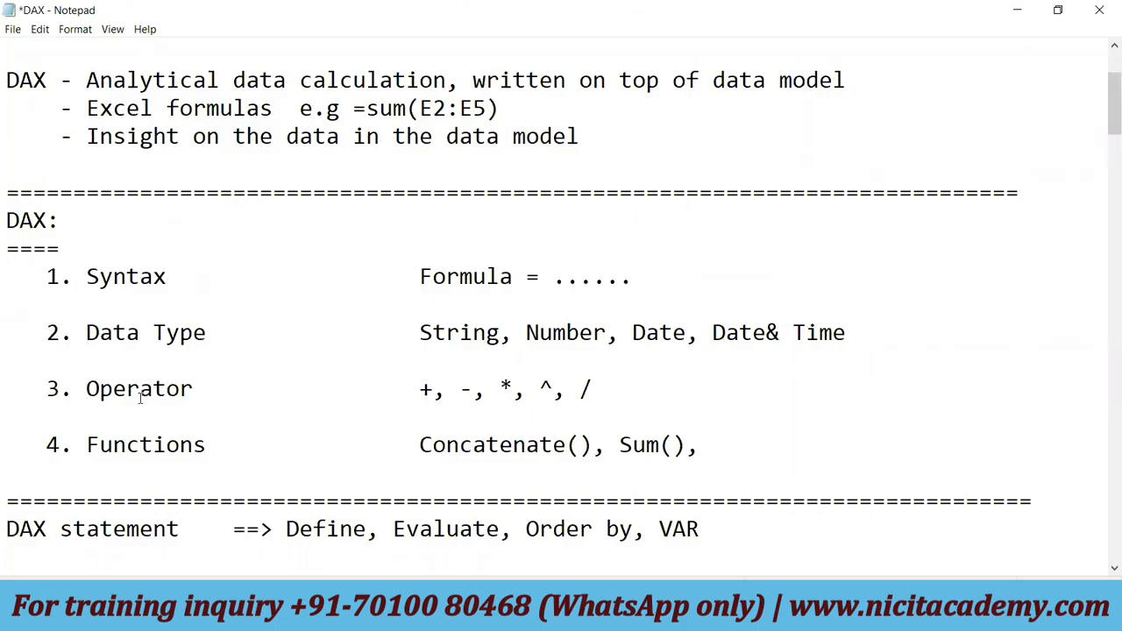
scroll(135, 368, down, 8)
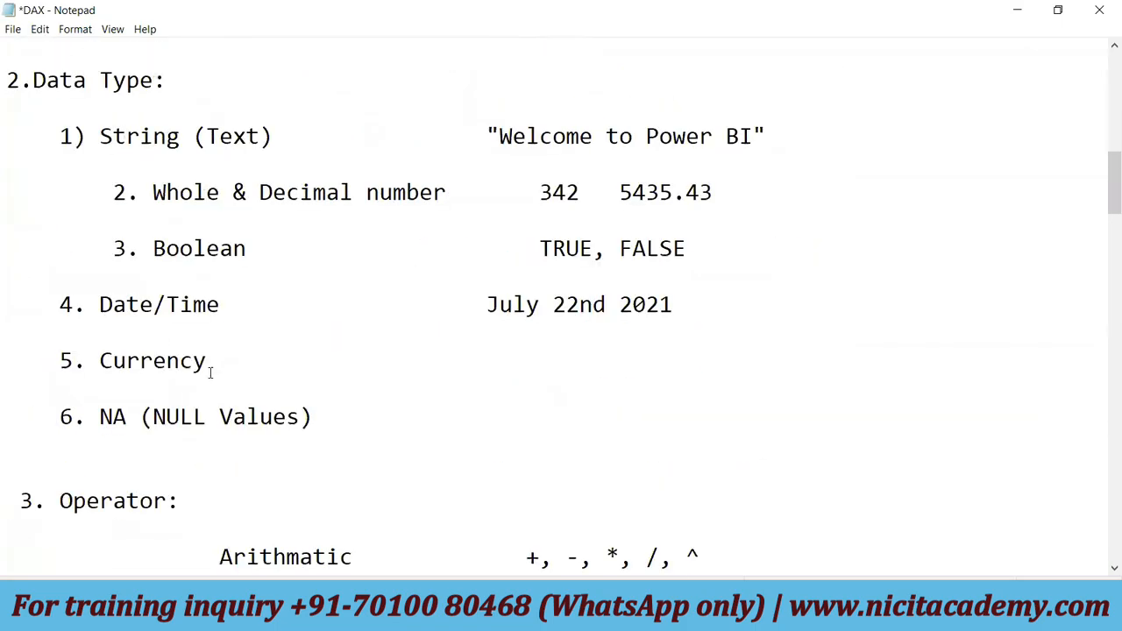
scroll(207, 366, down, 4)
scroll(207, 367, up, 4)
scroll(206, 365, down, 9)
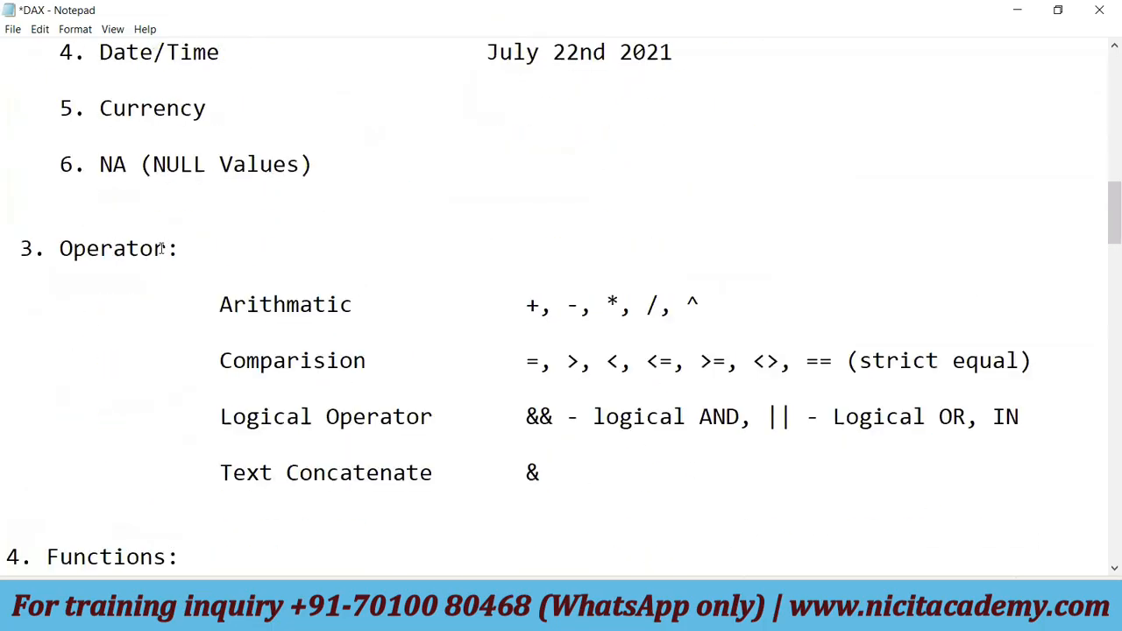
scroll(226, 290, up, 1)
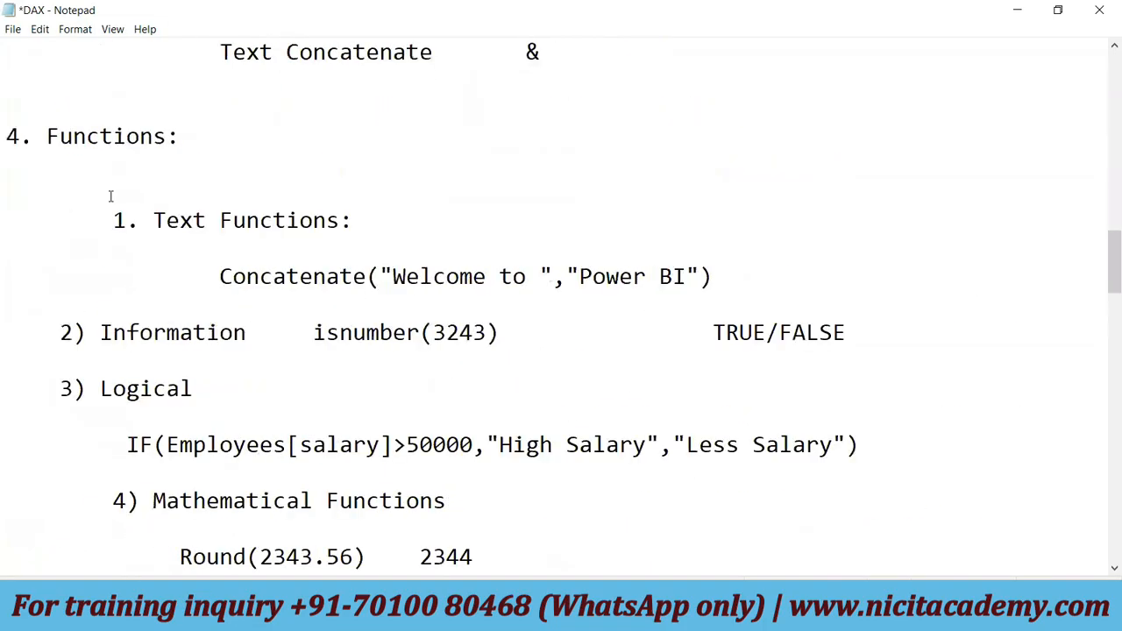
Review the DAX function categories in the notes from Information through Date&Time, highlighting the Information and Filter to Date&Time entries.
drag(99, 332, 313, 333)
click(159, 365)
scroll(222, 429, down, 1)
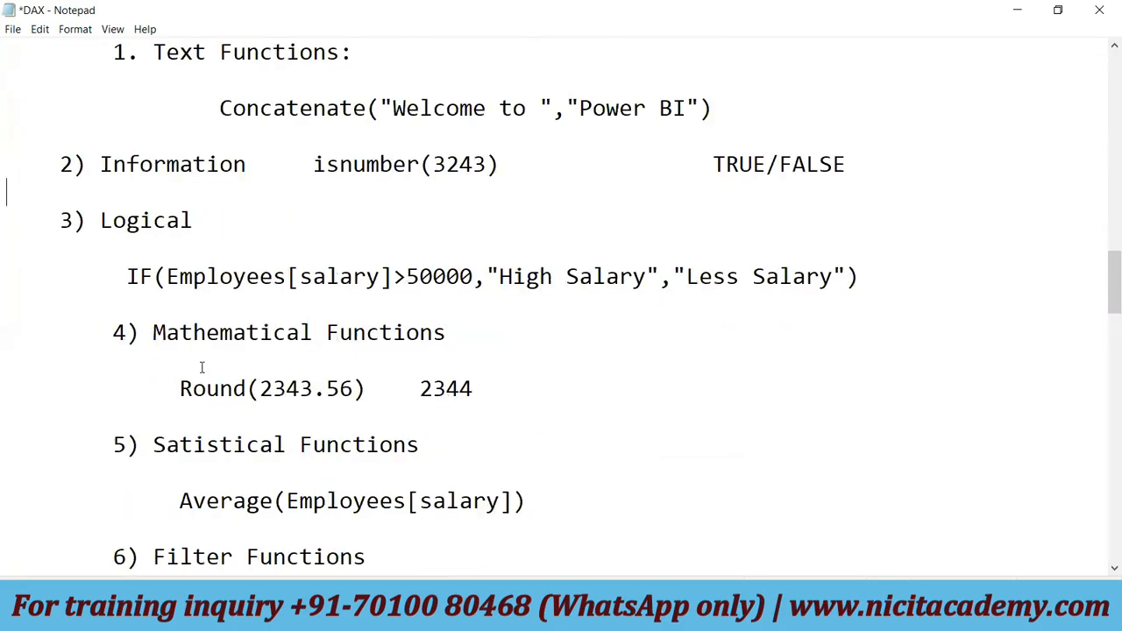
scroll(230, 421, down, 1)
scroll(359, 487, down, 2)
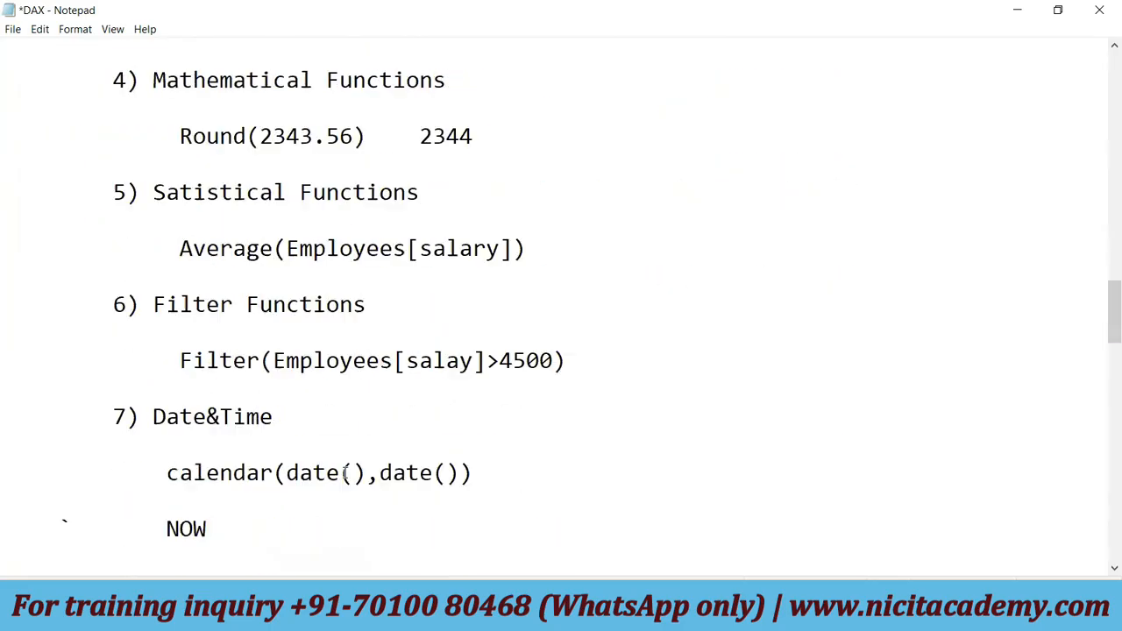
drag(275, 420, 87, 339)
scroll(211, 405, down, 4)
scroll(211, 405, up, 4)
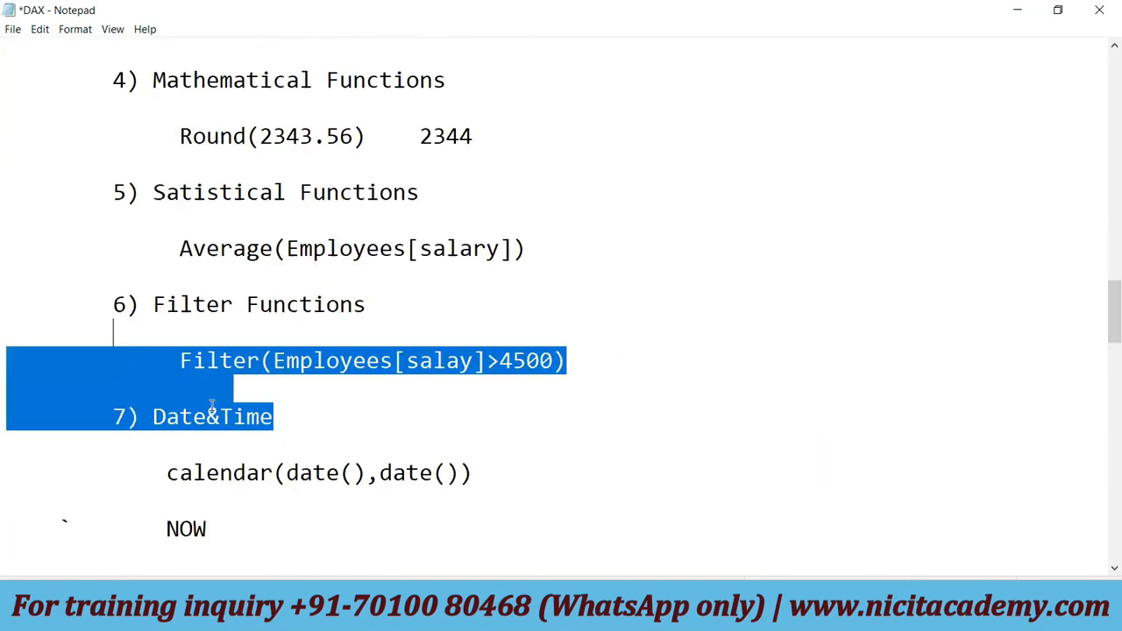